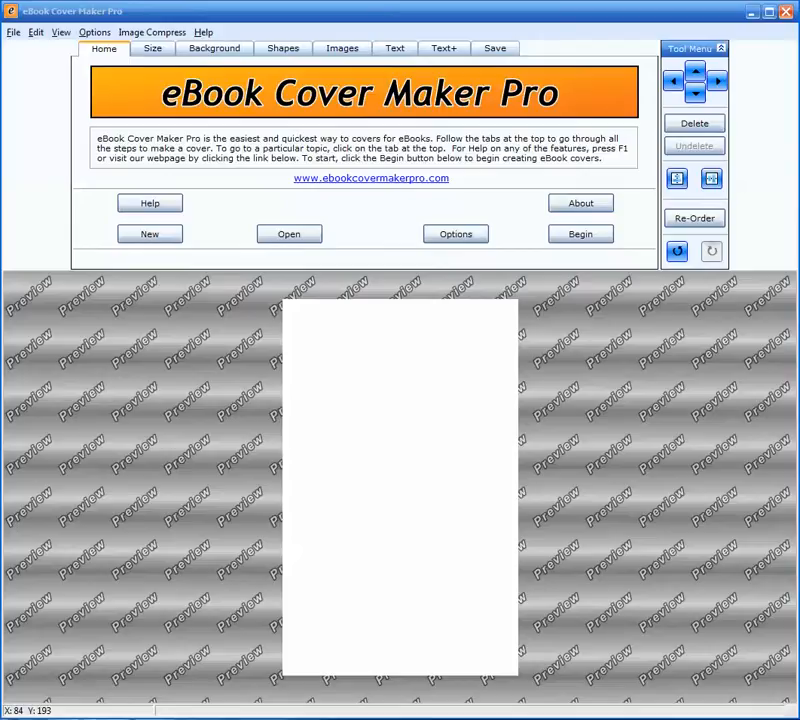
- Show the cover size options, where the 625 x 1000 Kindle & Smashwords preset is active
{"action": "left_click", "coordinate": [158, 50]}
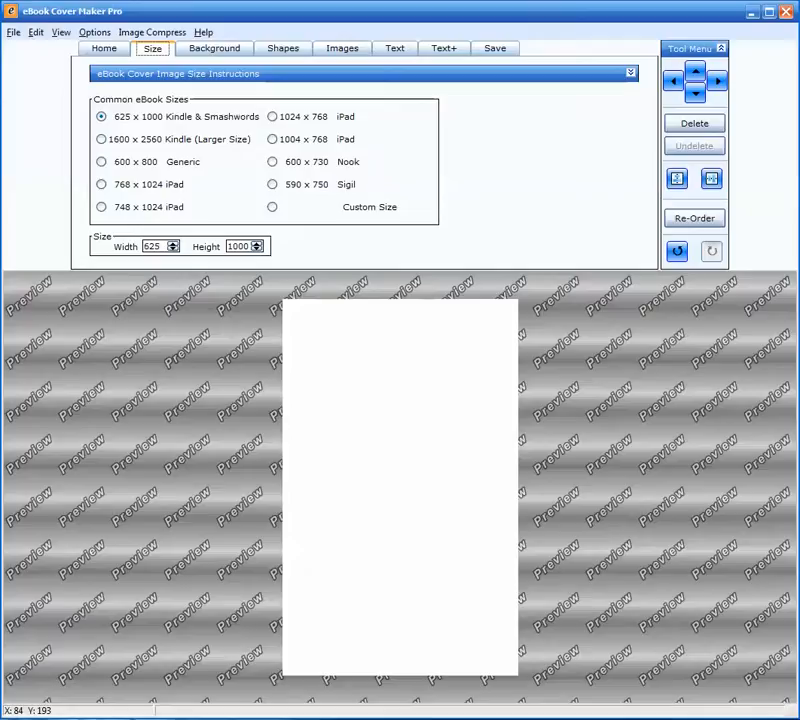
- Set the cover size to the 600 x 800 Generic preset
{"action": "left_click", "coordinate": [101, 161]}
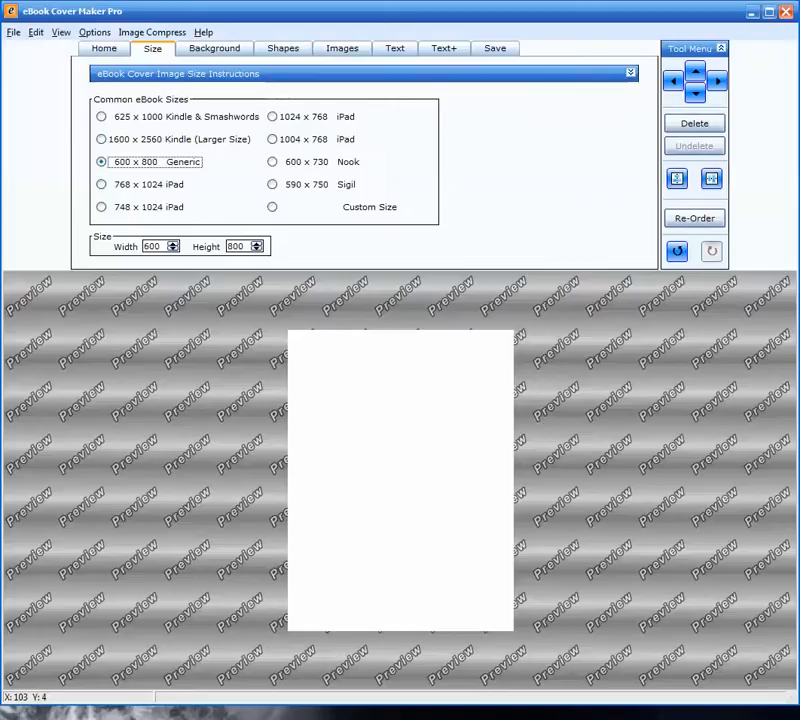
{"action": "left_click", "coordinate": [214, 48]}
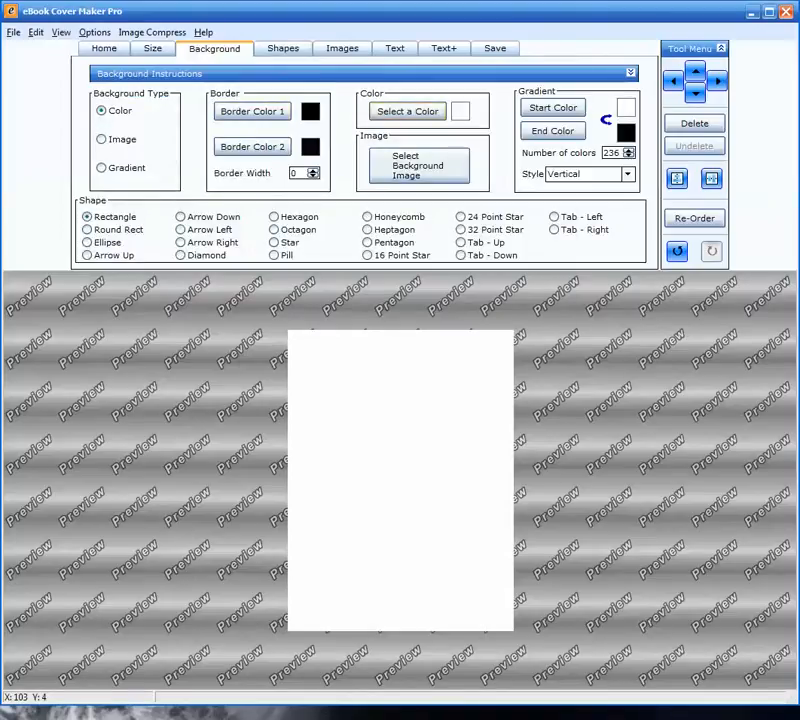
- Give the cover background a solid periwinkle colour
{"action": "left_click", "coordinate": [407, 111]}
{"action": "left_click", "coordinate": [346, 249]}
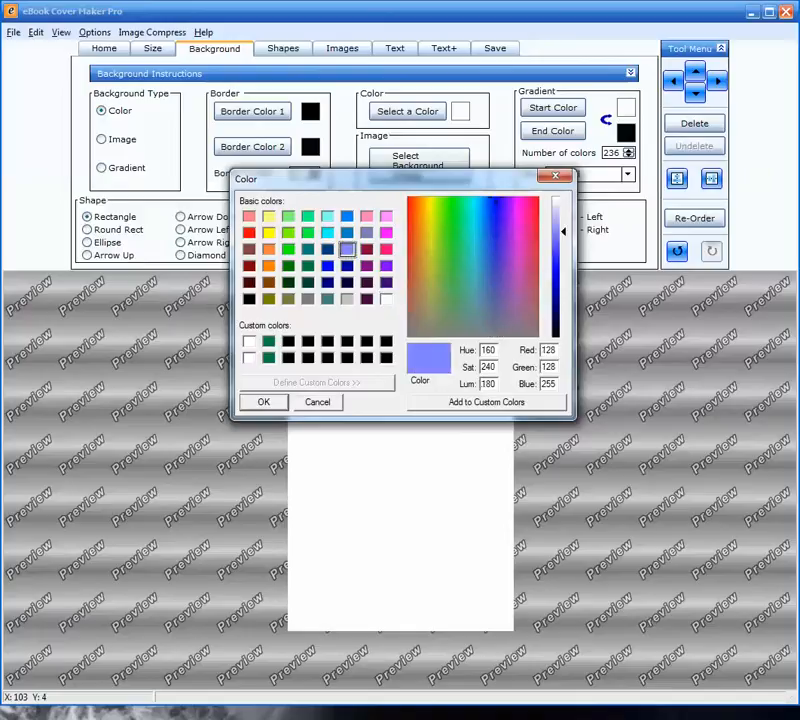
{"action": "left_click", "coordinate": [263, 402]}
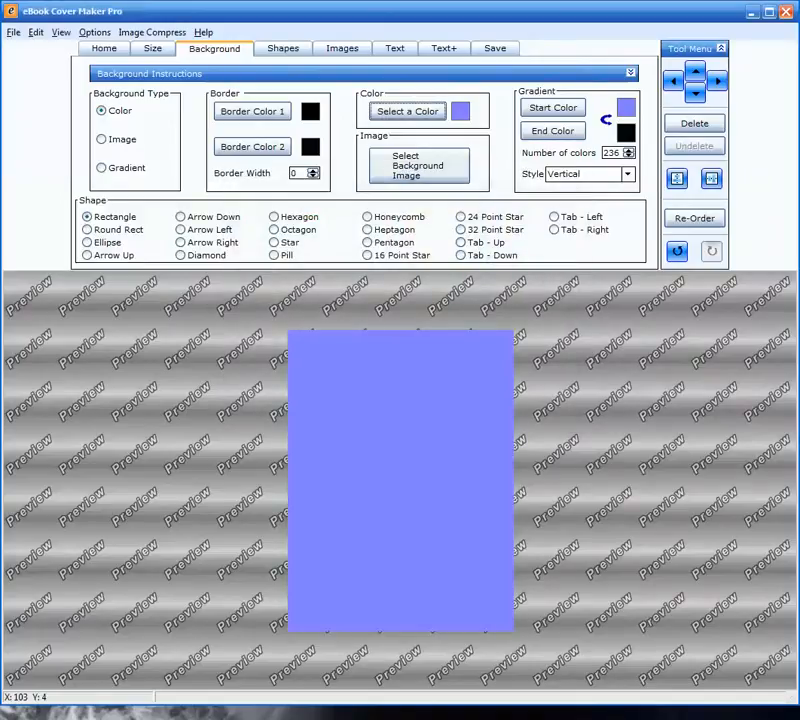
- Try horizontal, square and elliptical gradient styles, then revert to the solid periwinkle background
{"action": "left_click", "coordinate": [101, 168]}
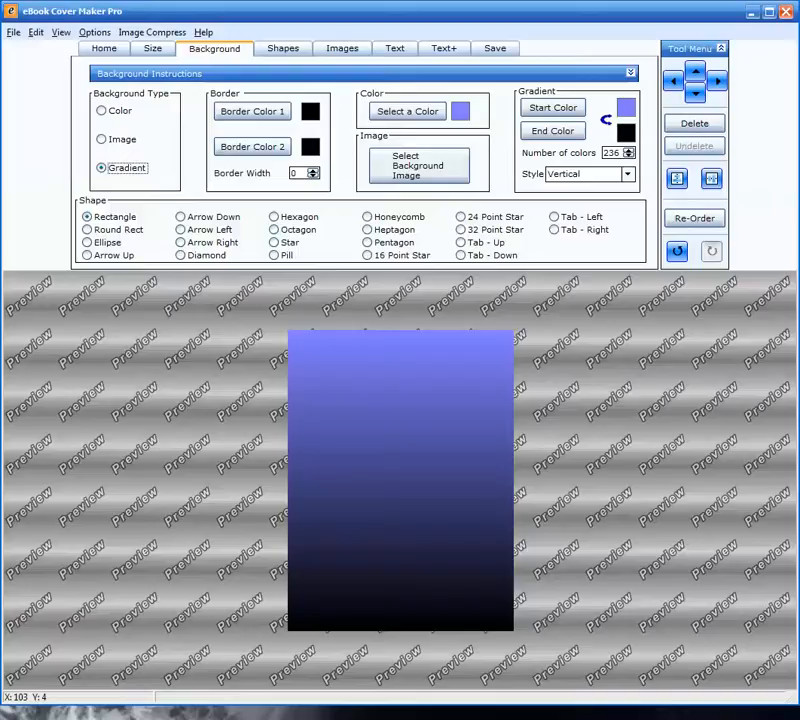
{"action": "left_click", "coordinate": [627, 174]}
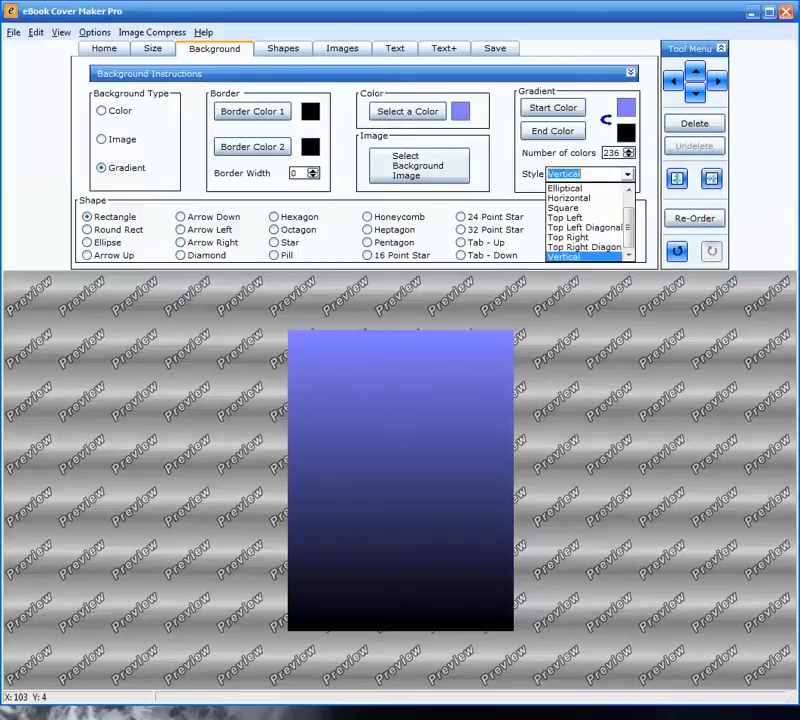
{"action": "left_click", "coordinate": [569, 198]}
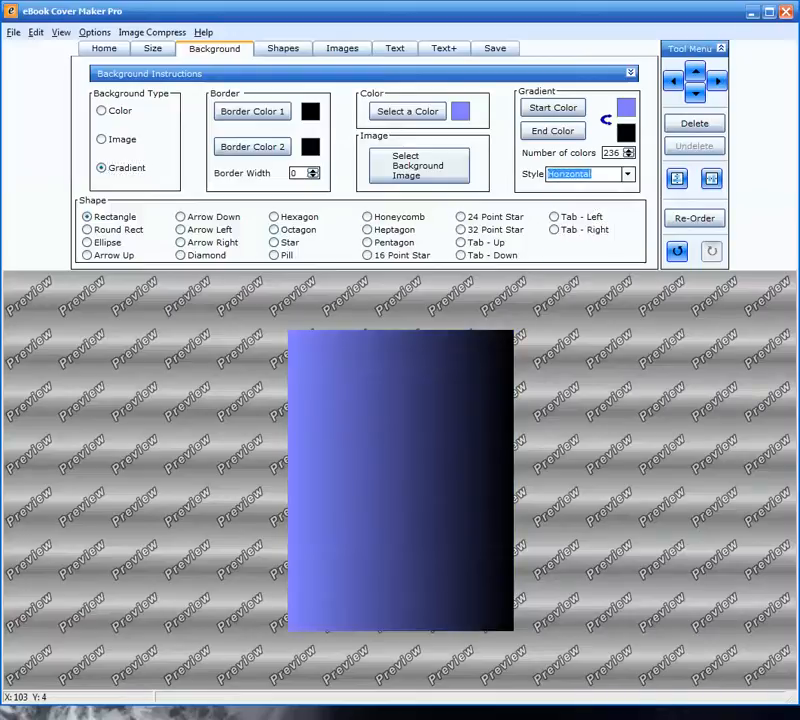
{"action": "left_click", "coordinate": [627, 174]}
{"action": "left_click", "coordinate": [569, 207]}
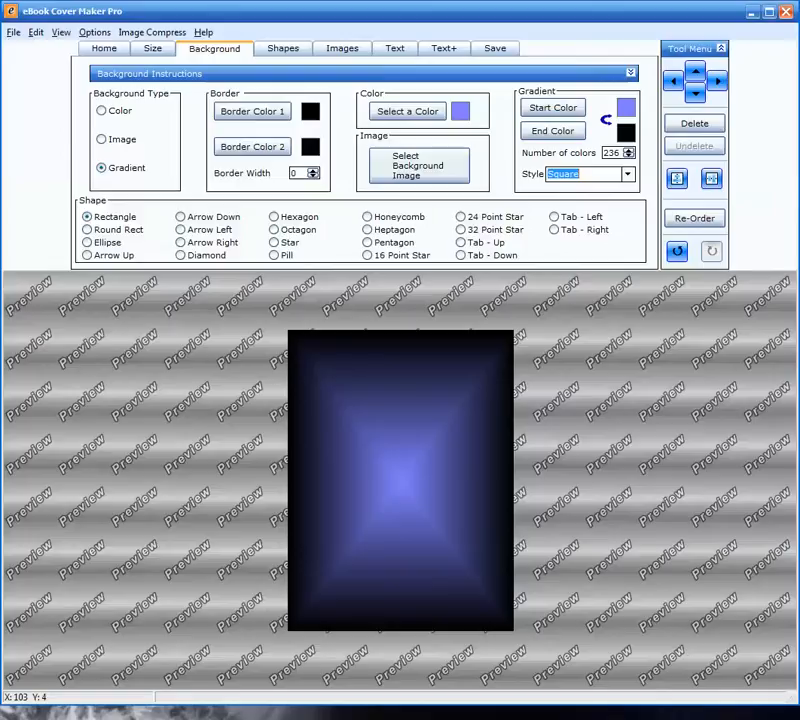
{"action": "left_click", "coordinate": [627, 174]}
{"action": "left_click", "coordinate": [569, 188]}
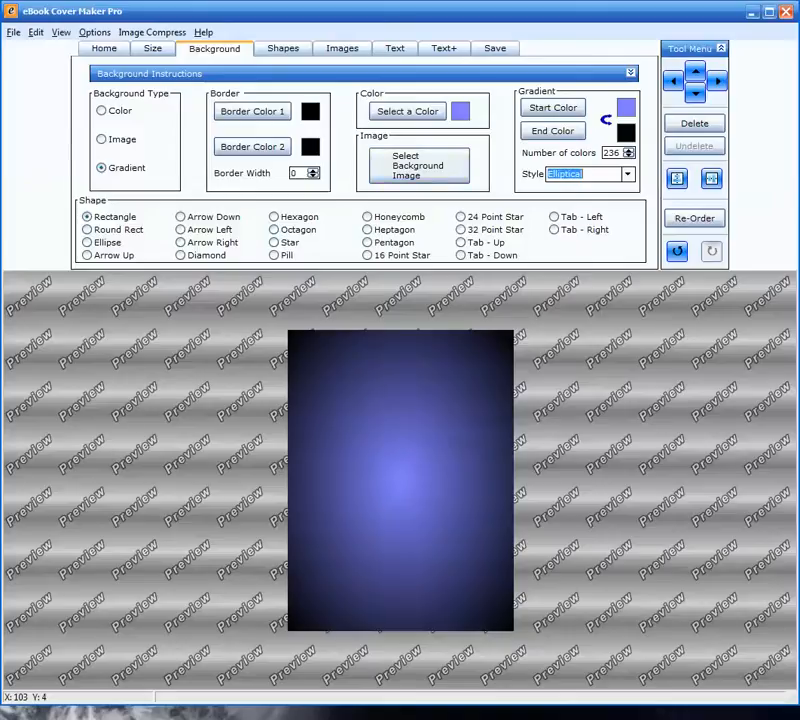
{"action": "left_click", "coordinate": [102, 111]}
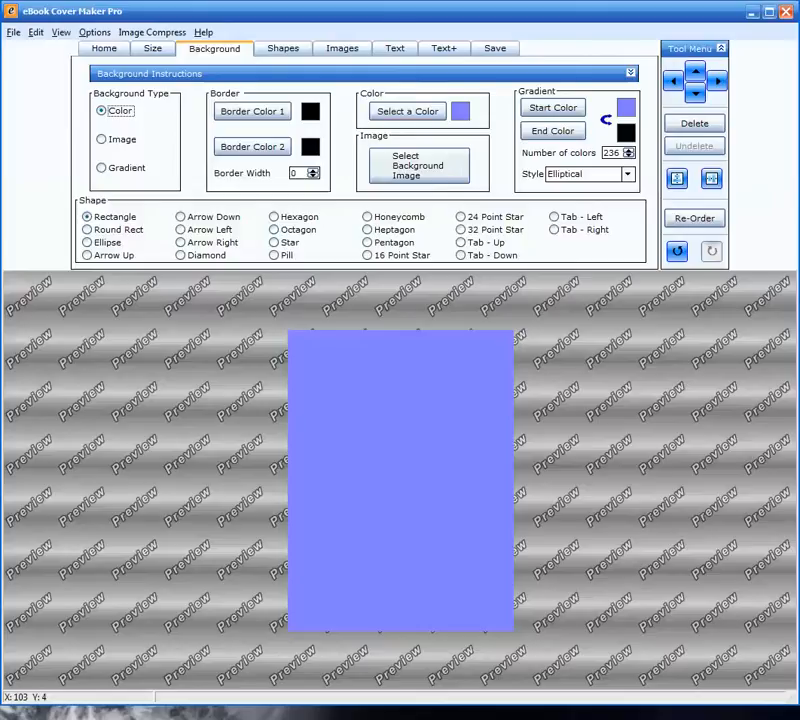
{"action": "left_click", "coordinate": [341, 48]}
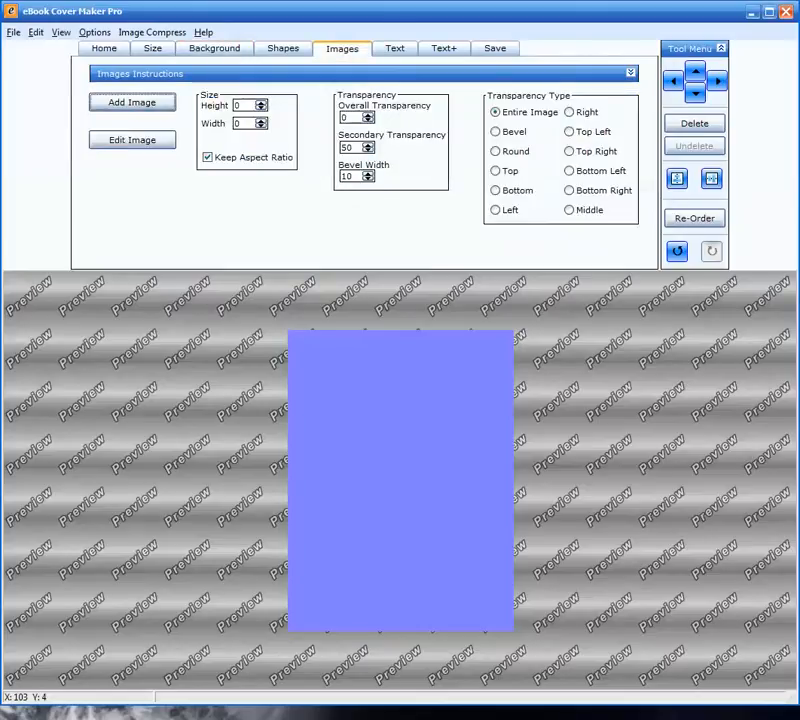
- Insert handshake.jpg, resized to the cover's width and centred vertically on the cover
{"action": "left_click", "coordinate": [132, 102]}
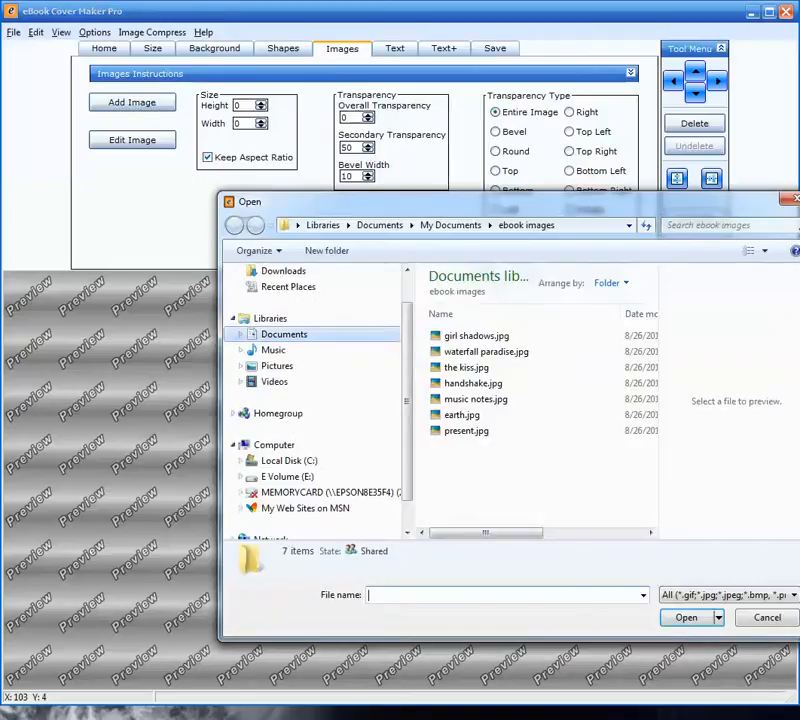
{"action": "double_click", "coordinate": [473, 383]}
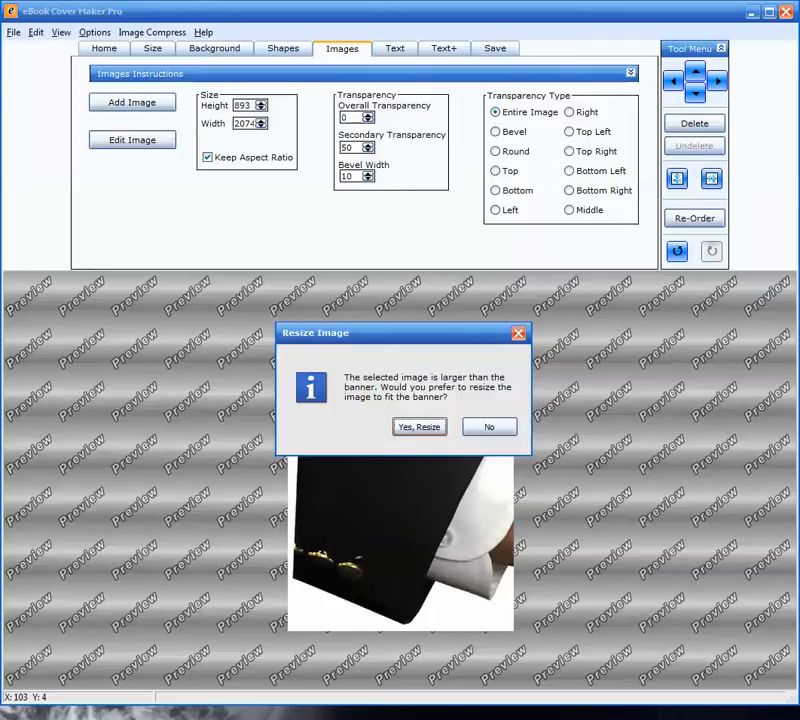
{"action": "key", "text": "Return"}
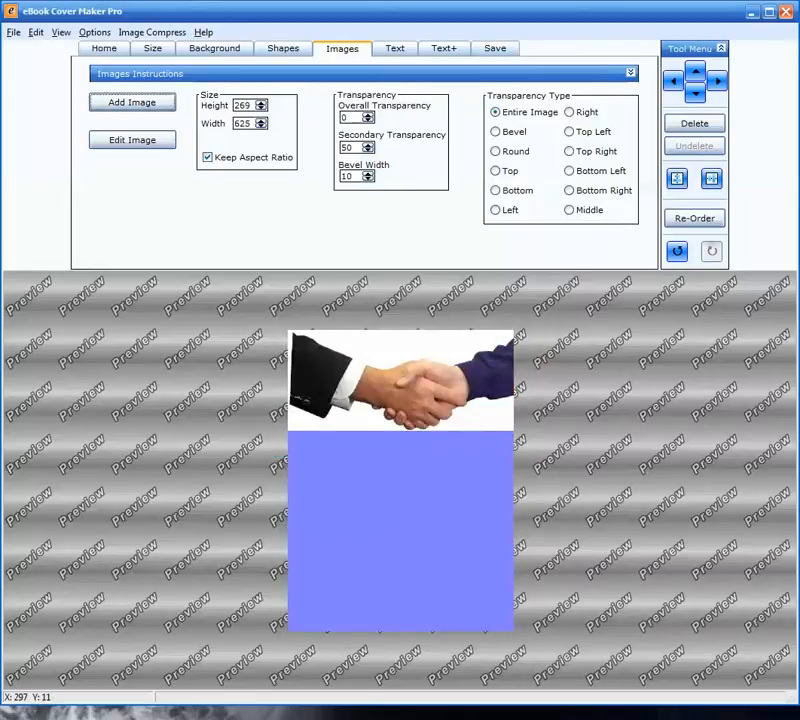
{"action": "left_click", "coordinate": [677, 178]}
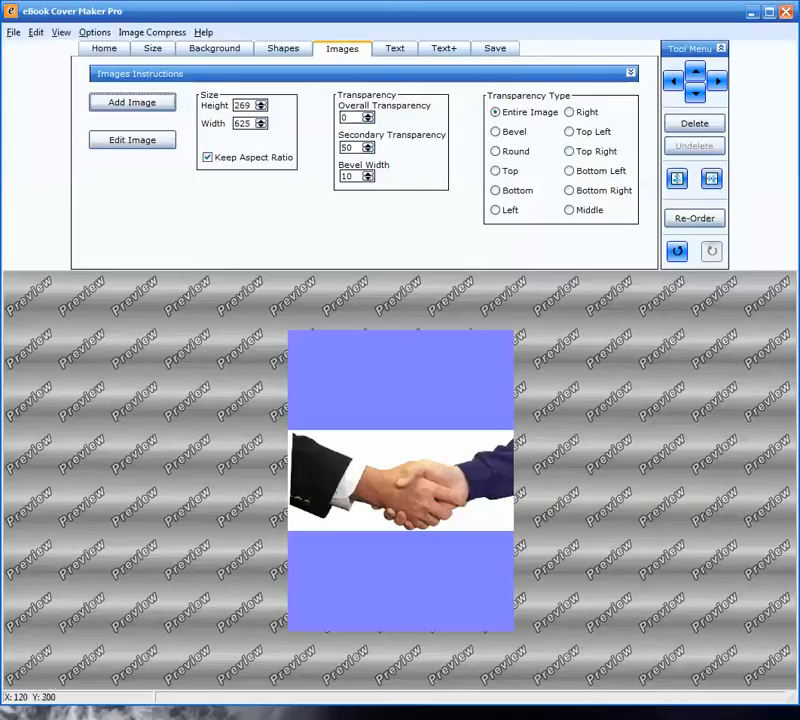
{"action": "left_click", "coordinate": [283, 48]}
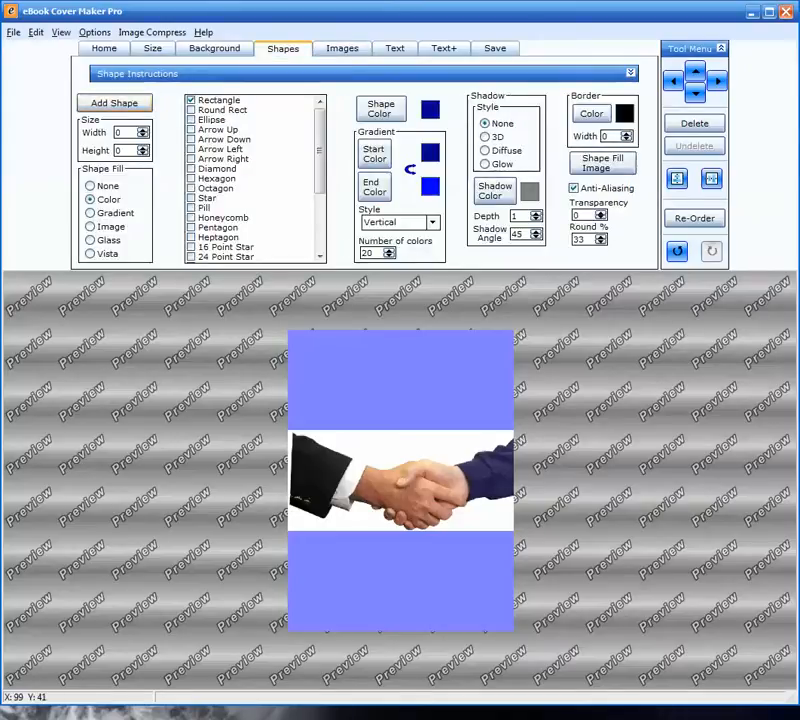
- Add a red rectangle at the cover's bottom and size it 600 by 300
{"action": "left_click", "coordinate": [114, 103]}
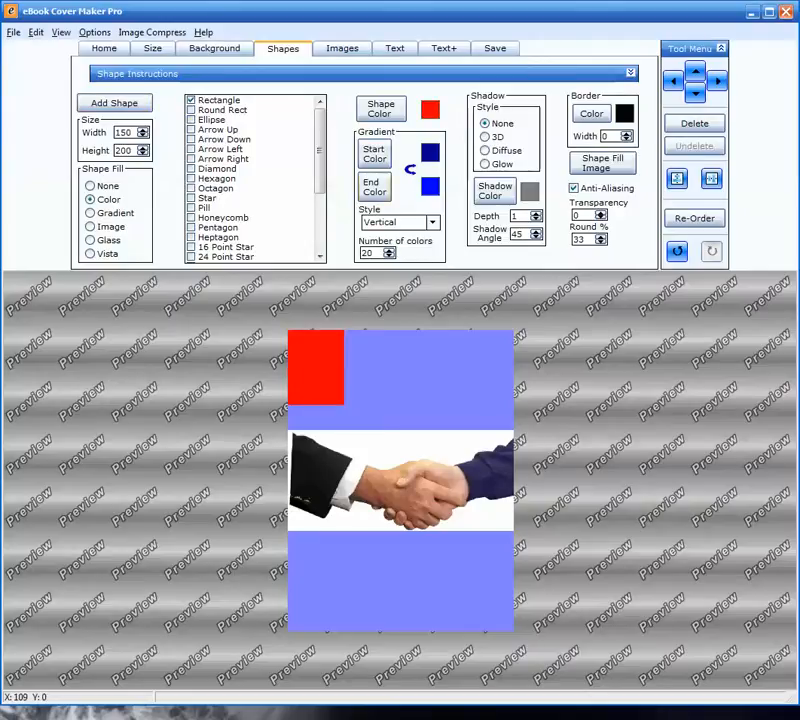
{"action": "left_click_drag", "start_coordinate": [315, 367], "coordinate": [315, 575]}
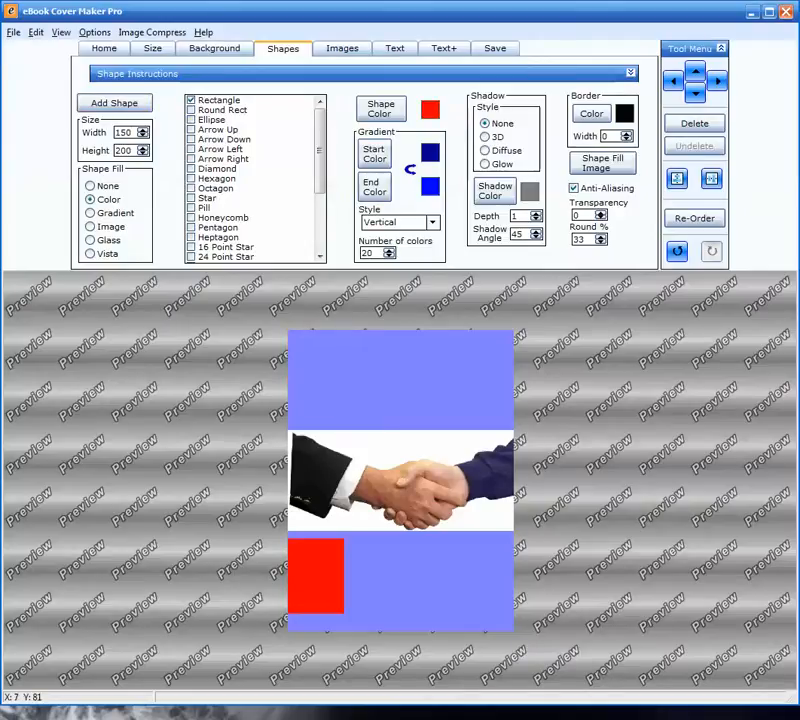
{"action": "left_click_drag", "start_coordinate": [132, 132], "coordinate": [114, 132]}
{"action": "type", "text": "600"}
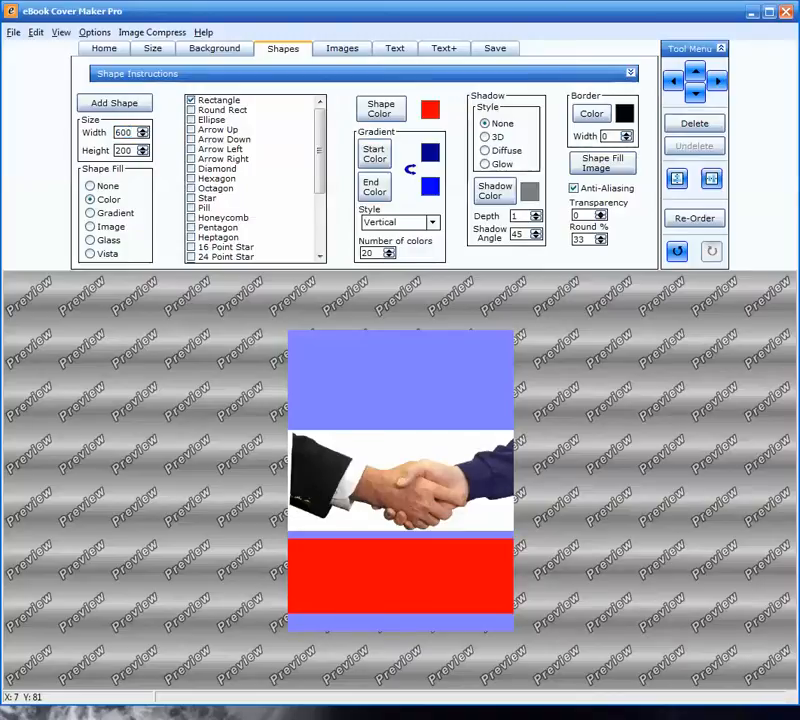
{"action": "key", "text": "Tab"}
{"action": "type", "text": "30"}
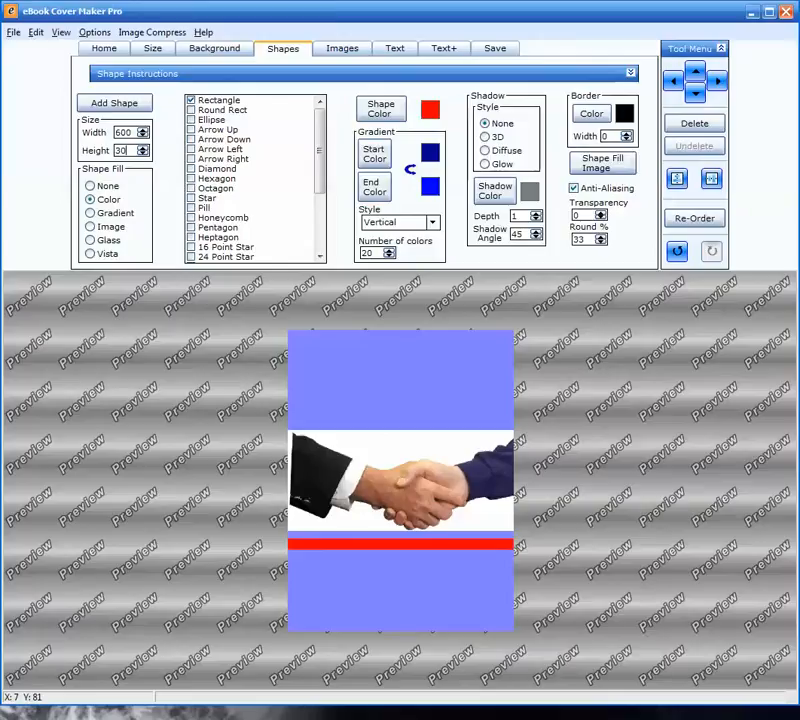
{"action": "type", "text": "0"}
- Nudge the red block upward until it meets the handshake photo
{"action": "left_click", "coordinate": [695, 71]}
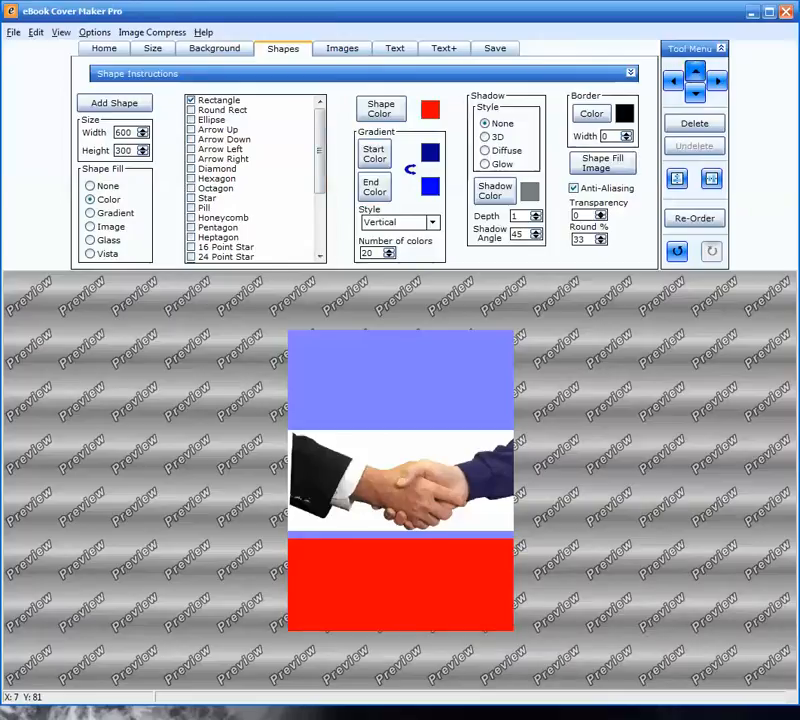
{"action": "left_click", "coordinate": [695, 71]}
{"action": "left_click", "coordinate": [695, 71]}
{"action": "left_click", "coordinate": [695, 71]}
{"action": "left_click", "coordinate": [695, 71]}
{"action": "left_click", "coordinate": [695, 71]}
{"action": "left_click", "coordinate": [695, 71]}
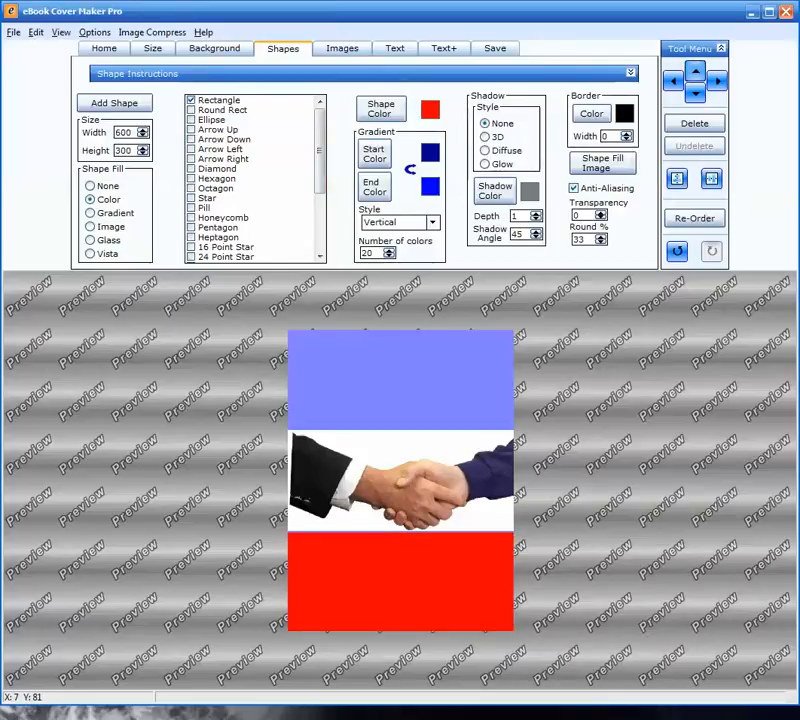
{"action": "left_click", "coordinate": [695, 71]}
{"action": "left_click", "coordinate": [695, 71]}
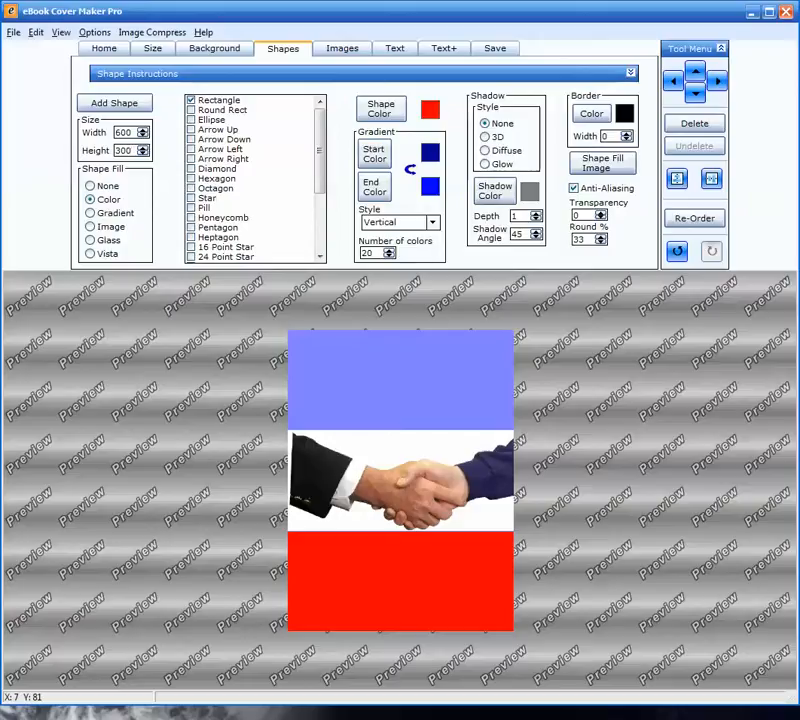
- Recolour the bottom block from red to a dark navy blue
{"action": "left_click", "coordinate": [380, 109]}
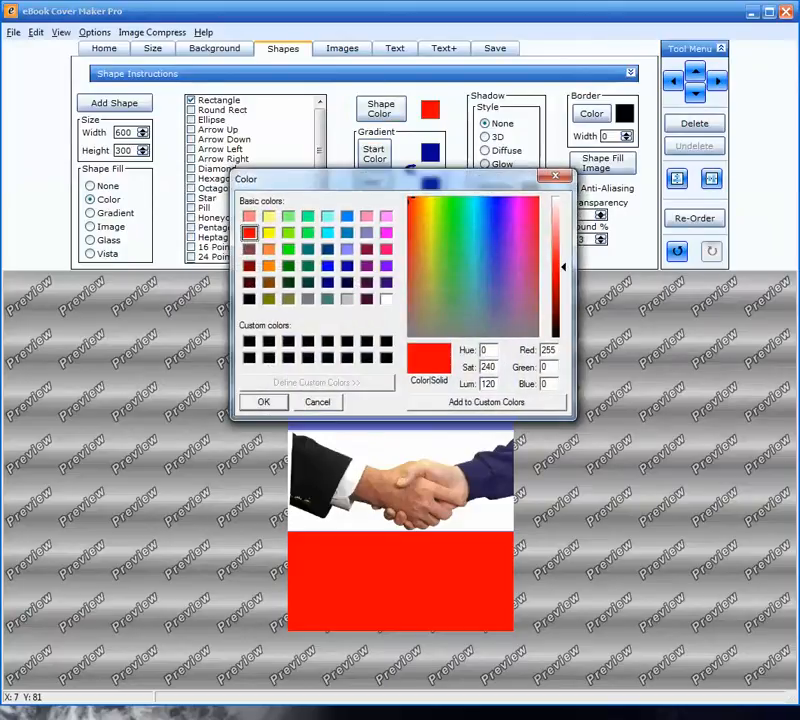
{"action": "left_click", "coordinate": [346, 248]}
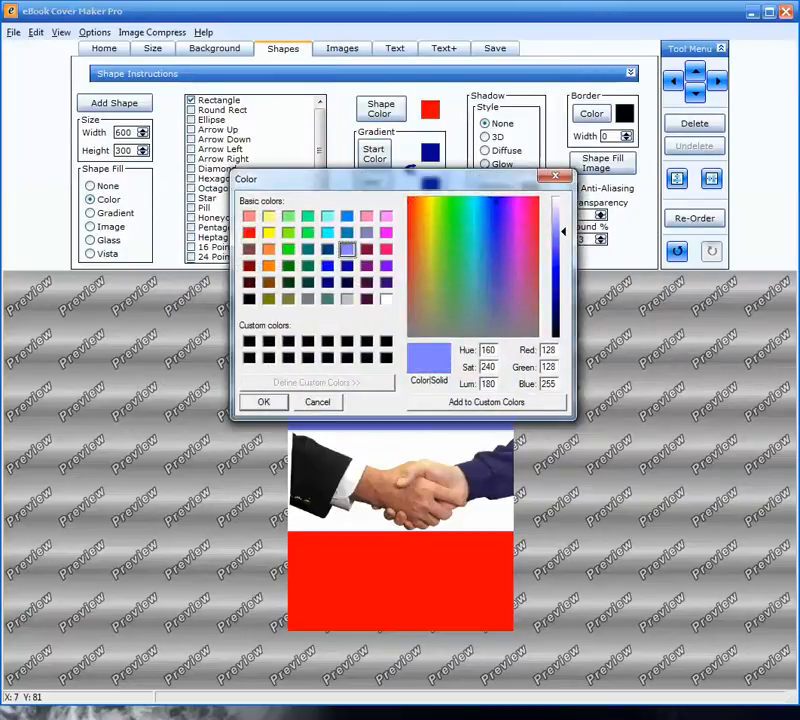
{"action": "left_click", "coordinate": [561, 294]}
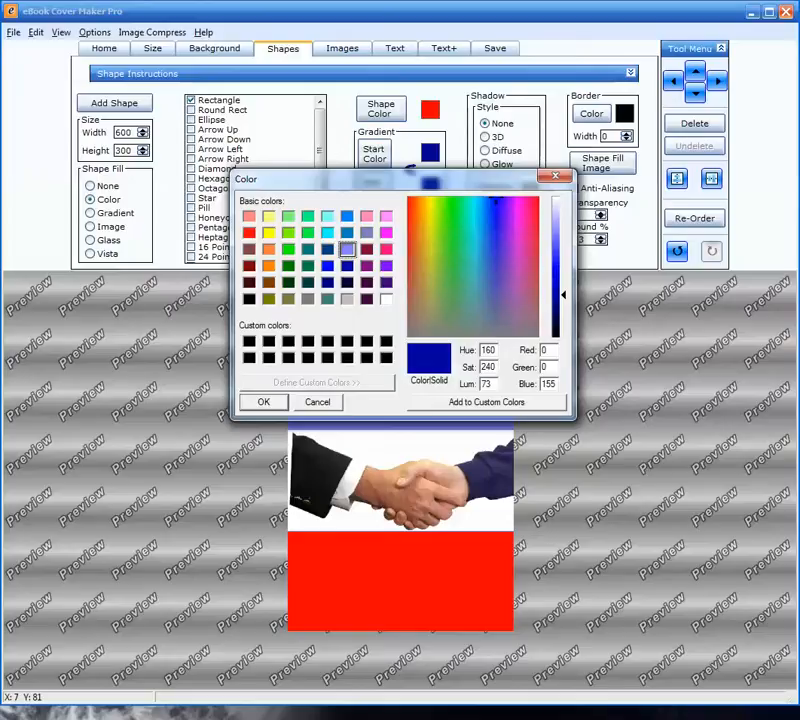
{"action": "left_click", "coordinate": [558, 302]}
{"action": "key", "text": "Return"}
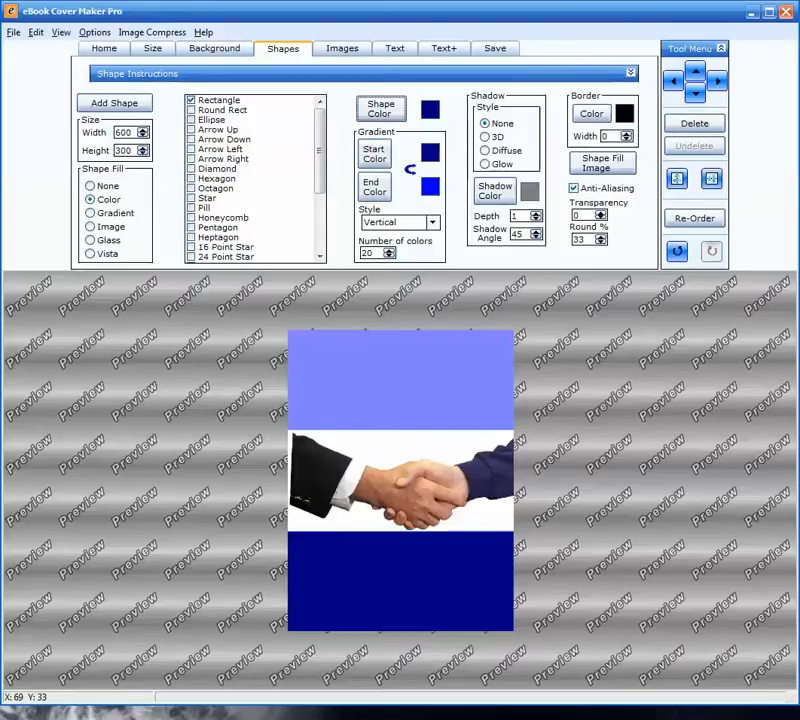
{"action": "left_click", "coordinate": [394, 48]}
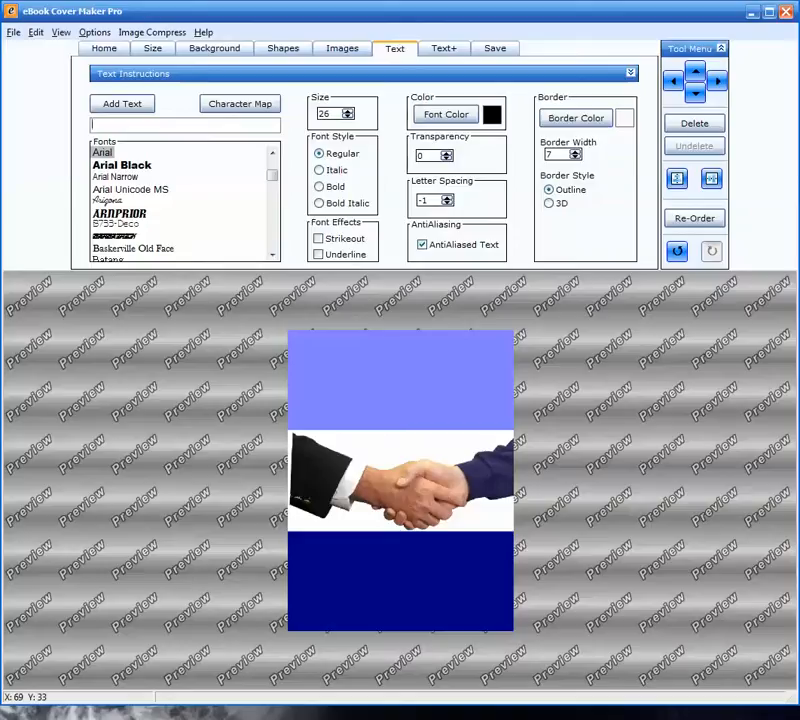
- Add the title 'Getting to Yes' at size 60 and nudge it into position
{"action": "type", "text": "Gettin"}
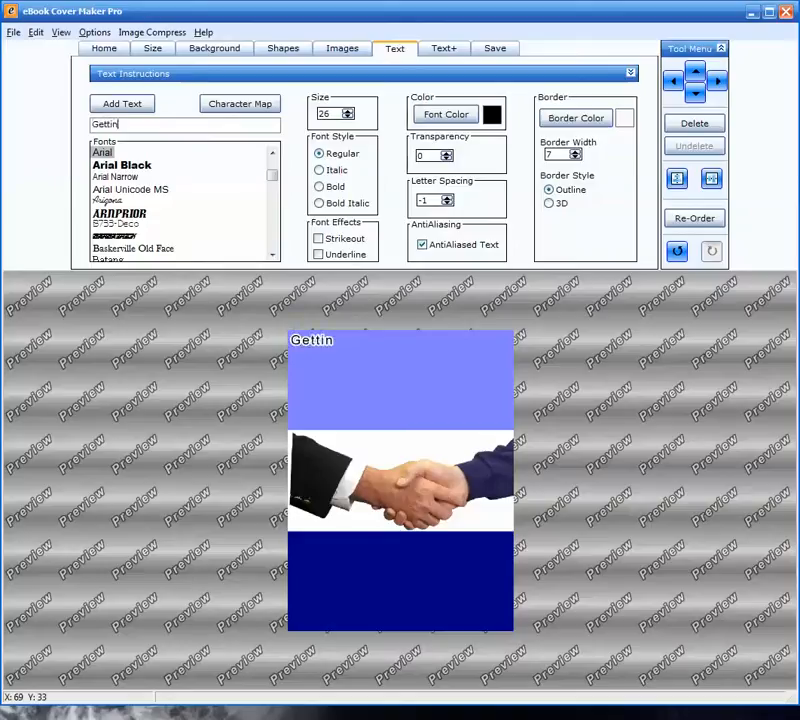
{"action": "type", "text": "g to Yes"}
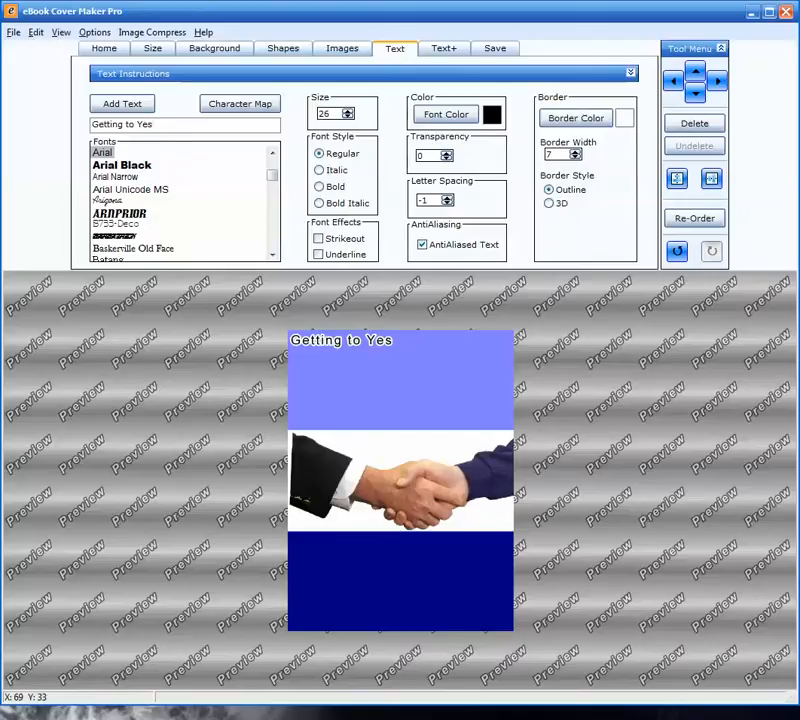
{"action": "double_click", "coordinate": [324, 114]}
{"action": "type", "text": "60"}
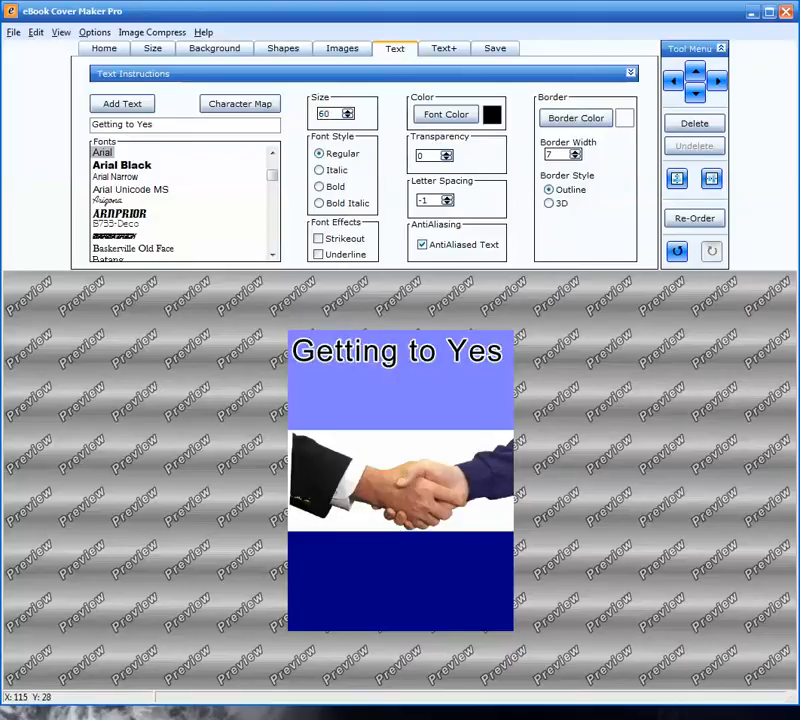
{"action": "left_click_drag", "start_coordinate": [403, 358], "coordinate": [408, 366]}
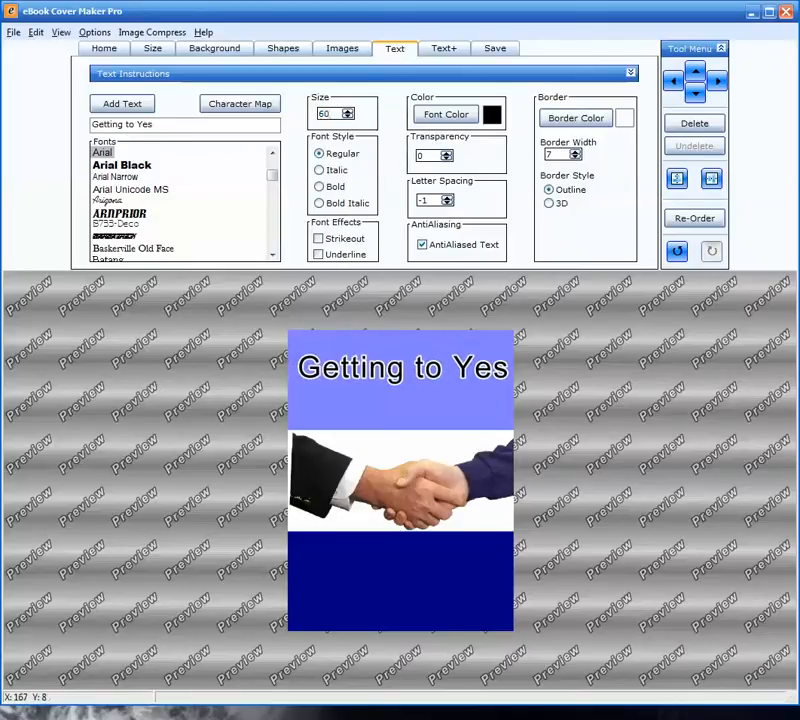
- Adjust the title's outline to border width 9
{"action": "left_click", "coordinate": [575, 158]}
{"action": "left_click", "coordinate": [575, 158]}
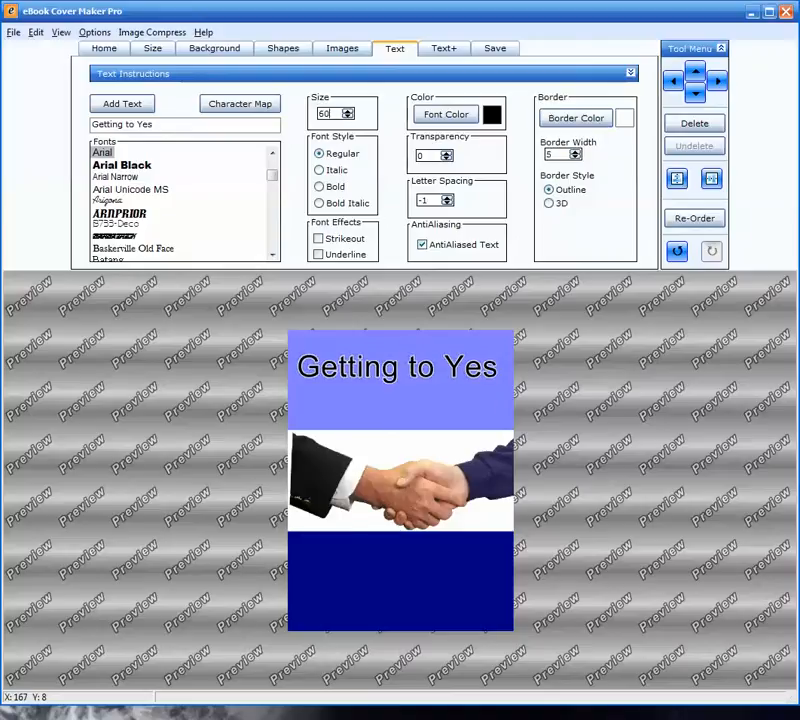
{"action": "left_click", "coordinate": [575, 158]}
{"action": "left_click", "coordinate": [575, 158]}
{"action": "left_click", "coordinate": [575, 158]}
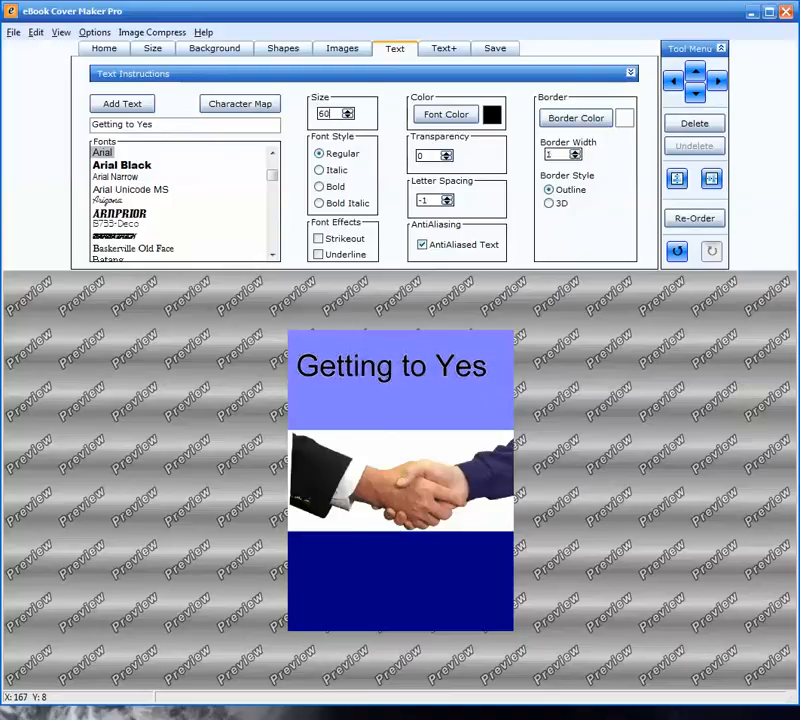
{"action": "left_click", "coordinate": [330, 113]}
{"action": "left_click", "coordinate": [575, 150]}
{"action": "left_click", "coordinate": [575, 150]}
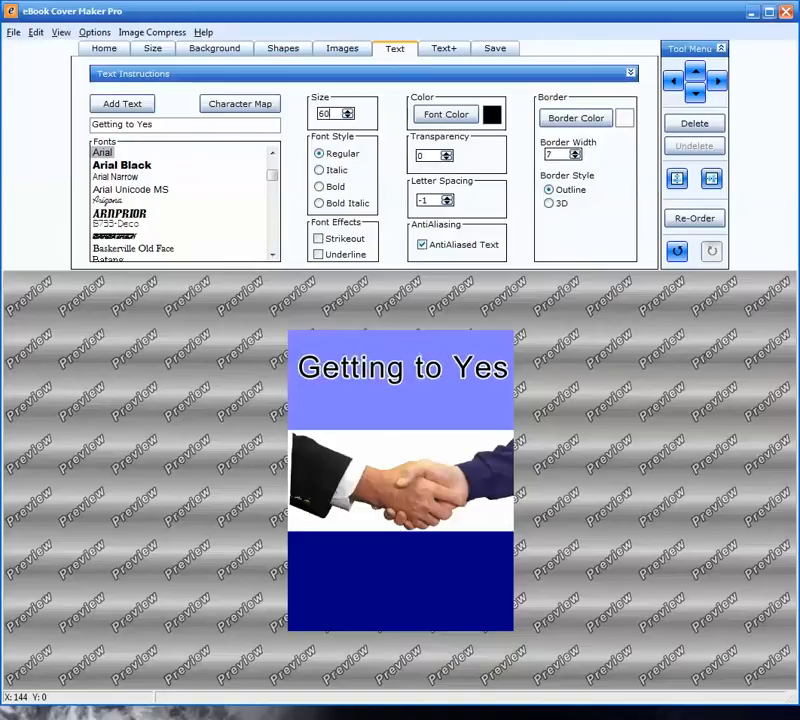
{"action": "left_click", "coordinate": [575, 150]}
- Make the title bold in the Arial Narrow font
{"action": "left_click", "coordinate": [319, 186]}
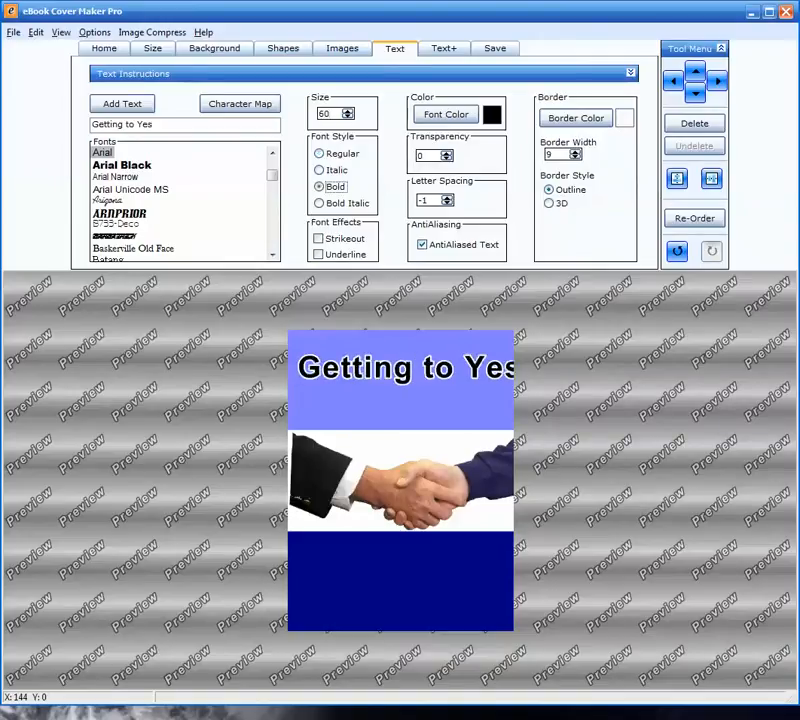
{"action": "left_click", "coordinate": [103, 152]}
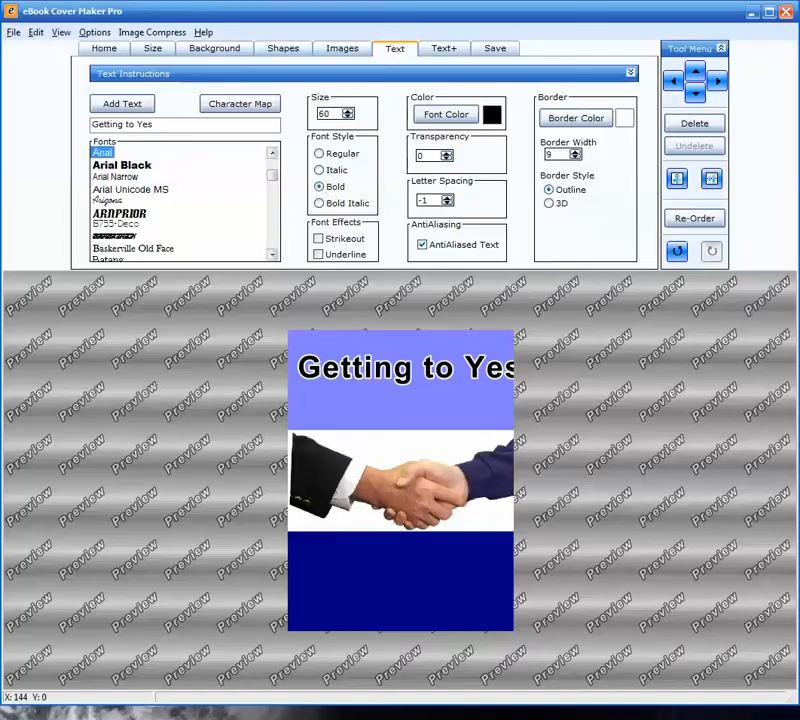
{"action": "left_click", "coordinate": [115, 176]}
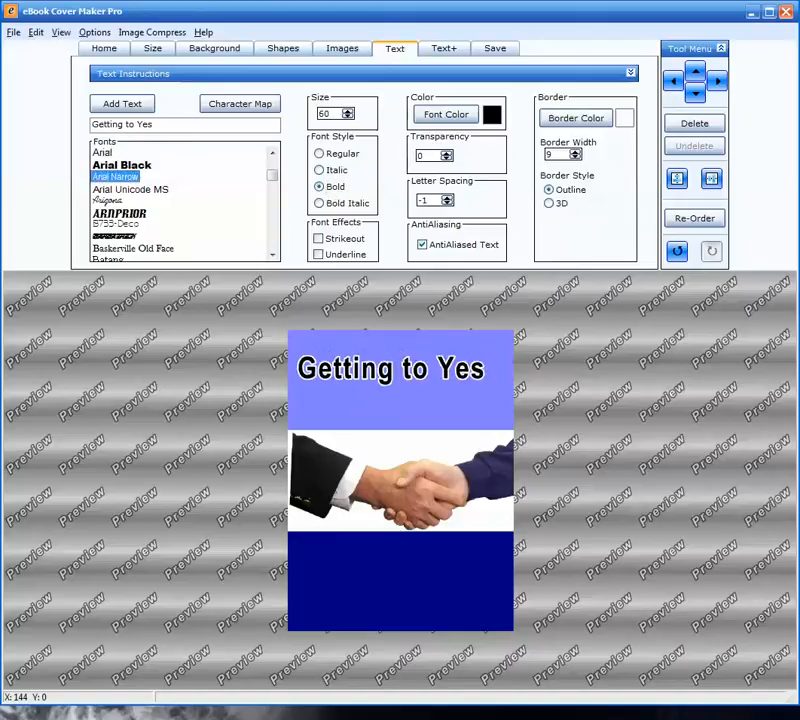
- Try several title fonts, including Constantia, Corbel and David, before settling on Ebrima
{"action": "left_click", "coordinate": [130, 189]}
{"action": "left_click_drag", "start_coordinate": [272, 175], "coordinate": [272, 185]}
{"action": "left_click", "coordinate": [108, 200]}
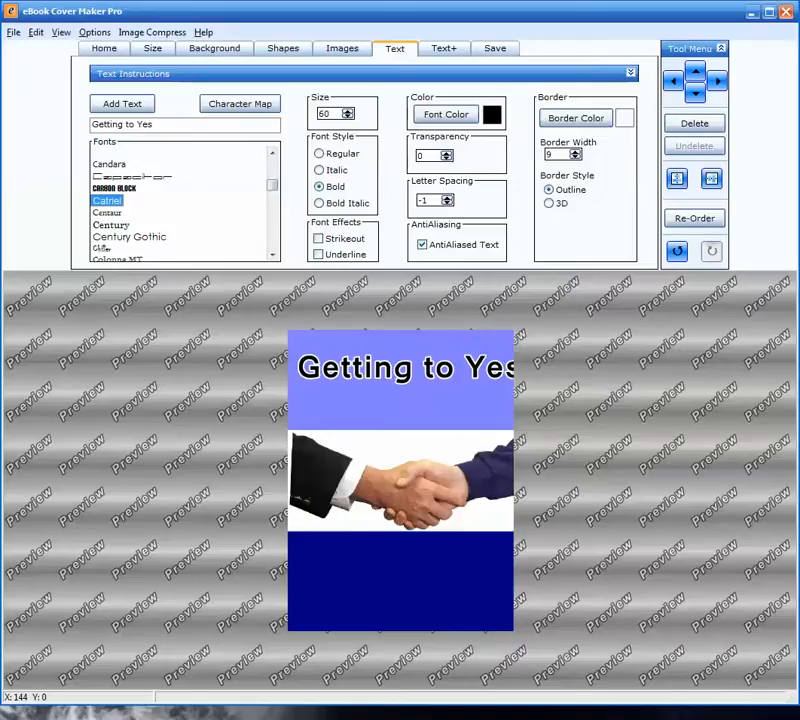
{"action": "scroll", "coordinate": [185, 205], "scroll_direction": "down", "scroll_amount": 3}
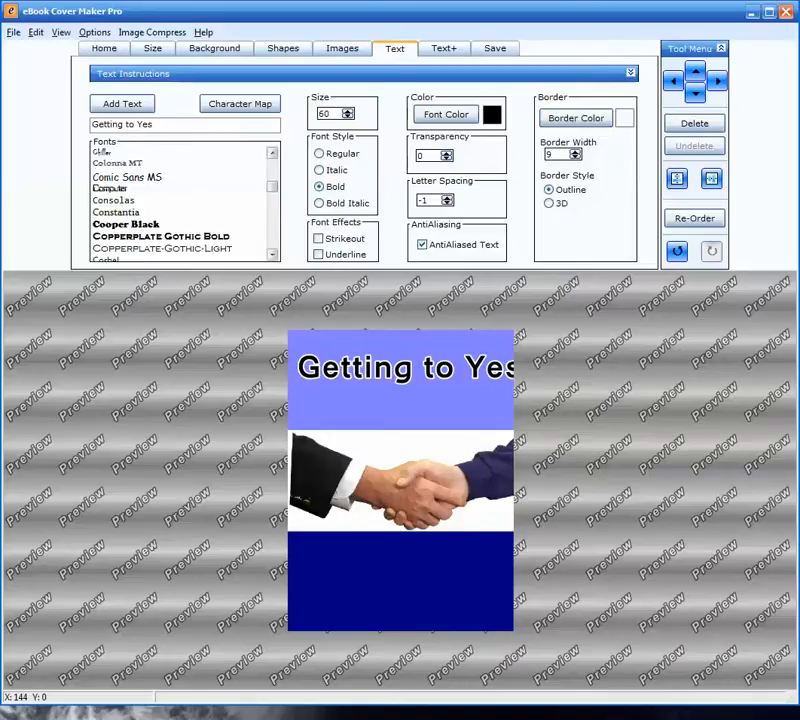
{"action": "left_click", "coordinate": [116, 212]}
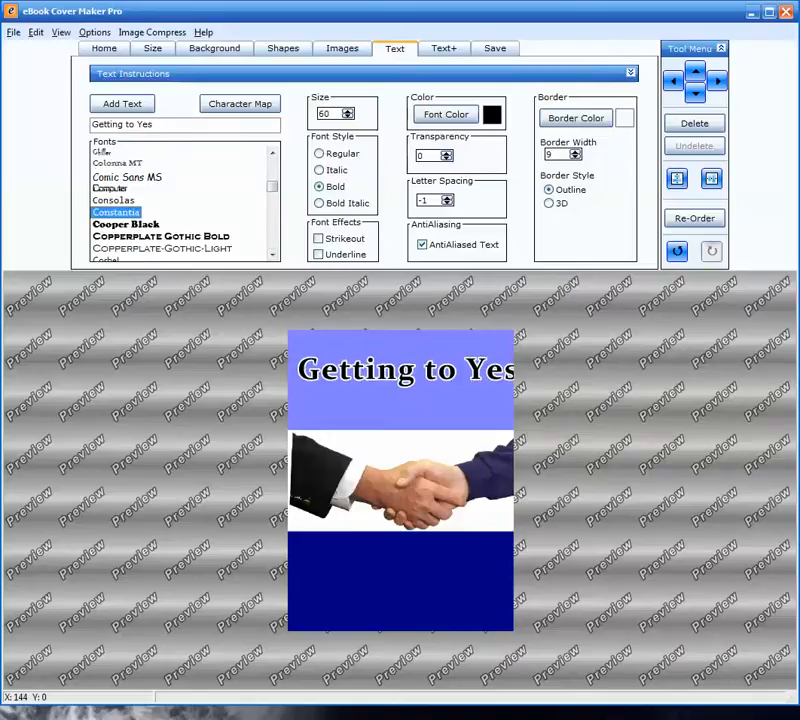
{"action": "scroll", "coordinate": [185, 200], "scroll_direction": "down", "scroll_amount": 2}
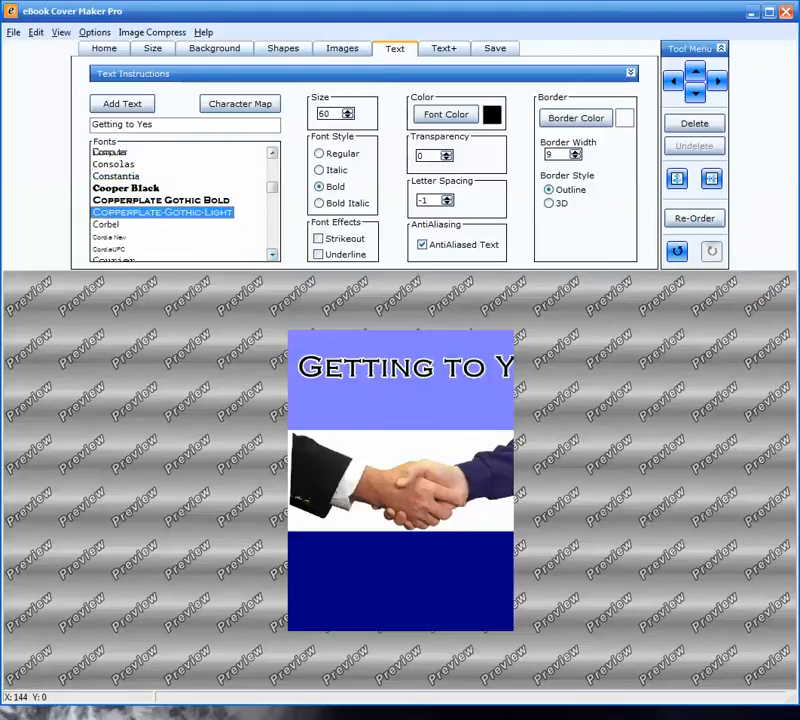
{"action": "scroll", "coordinate": [185, 200], "scroll_direction": "down", "scroll_amount": 5}
{"action": "left_click", "coordinate": [124, 226]}
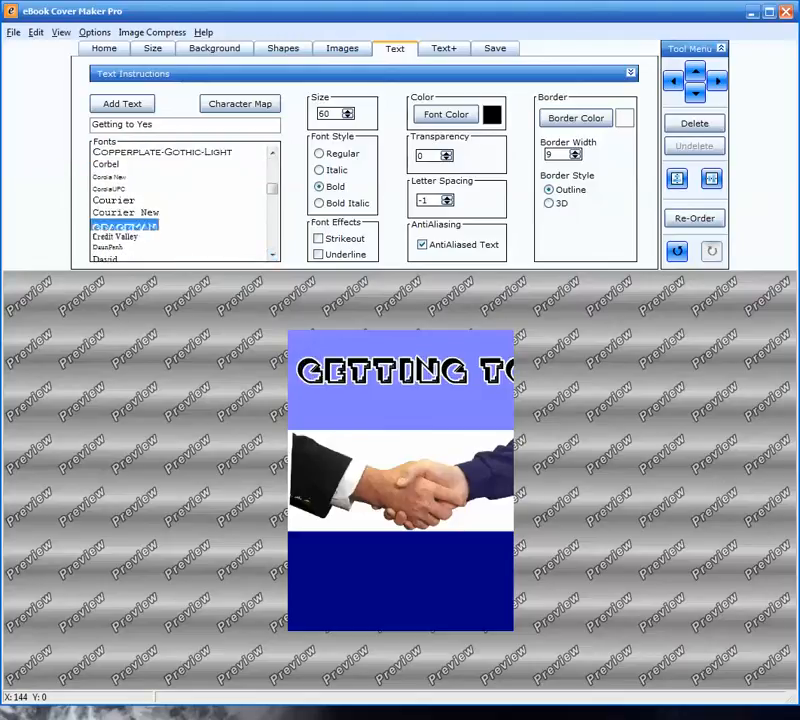
{"action": "left_click", "coordinate": [115, 236]}
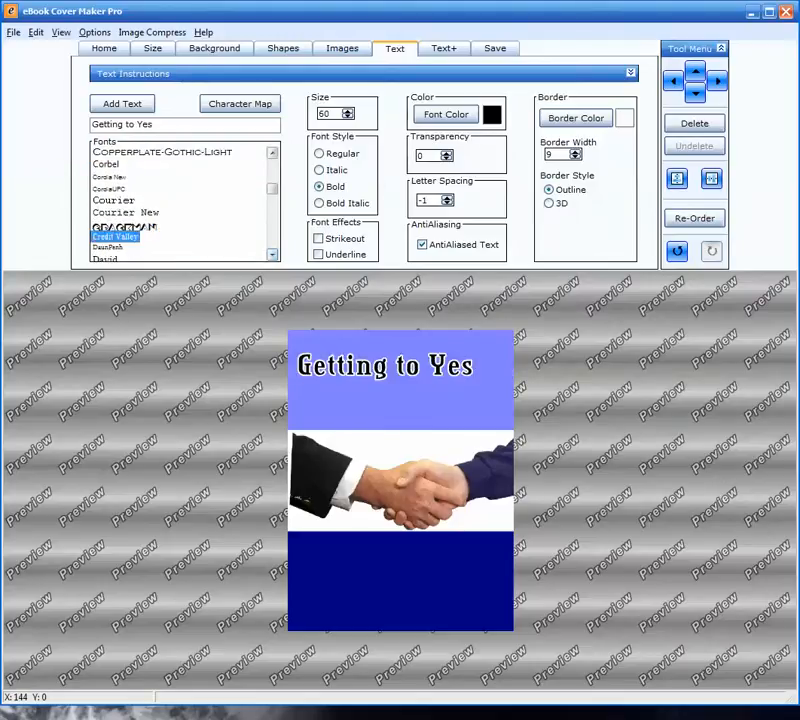
{"action": "left_click", "coordinate": [106, 164]}
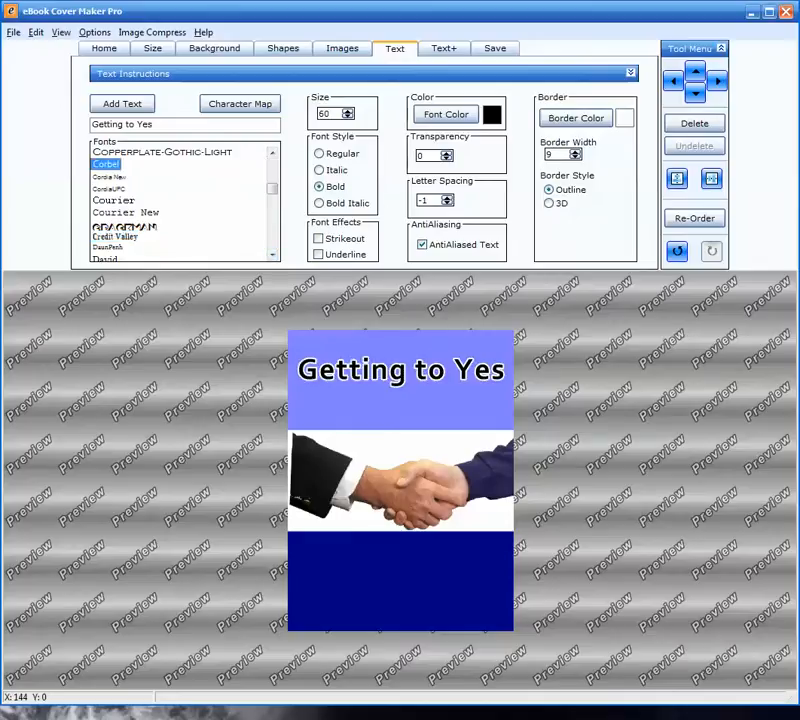
{"action": "scroll", "coordinate": [180, 200], "scroll_direction": "down", "scroll_amount": 1}
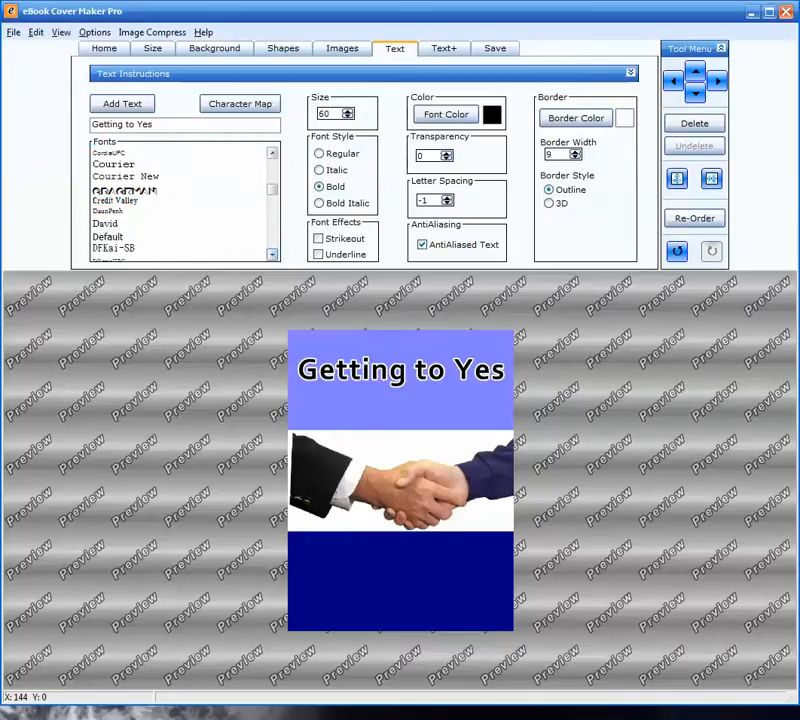
{"action": "left_click", "coordinate": [105, 224]}
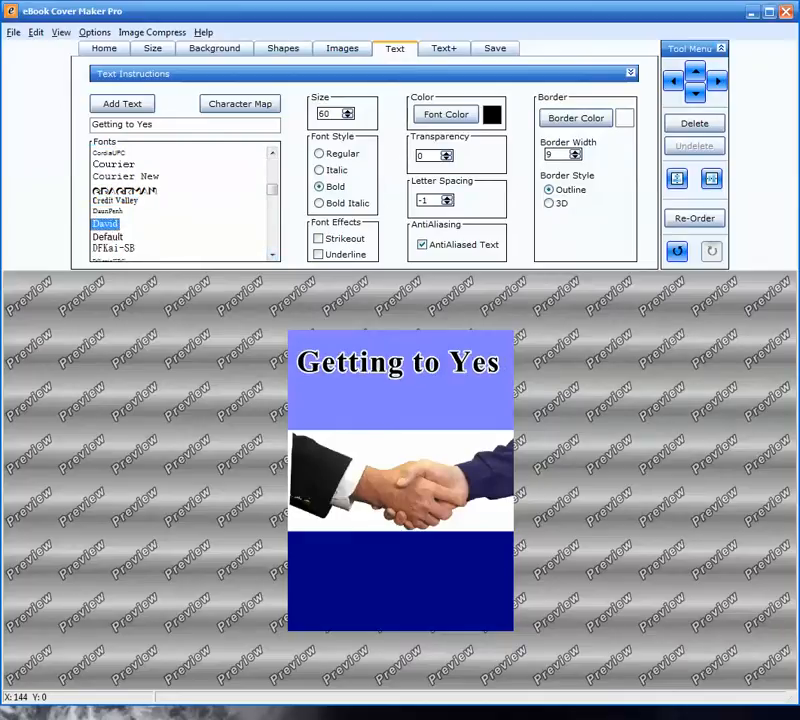
{"action": "scroll", "coordinate": [180, 200], "scroll_direction": "down", "scroll_amount": 1}
{"action": "scroll", "coordinate": [180, 200], "scroll_direction": "down", "scroll_amount": 4}
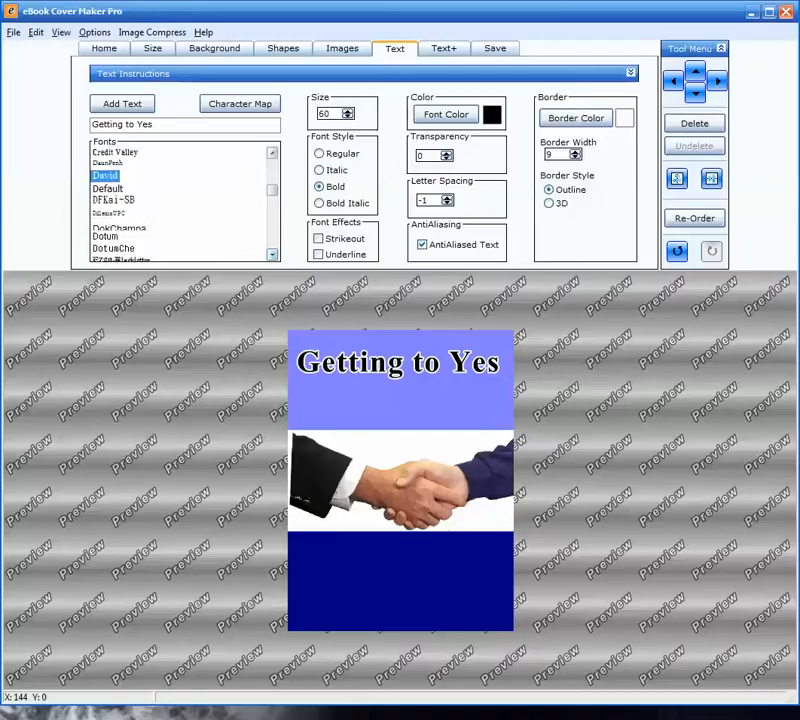
{"action": "left_click", "coordinate": [272, 254]}
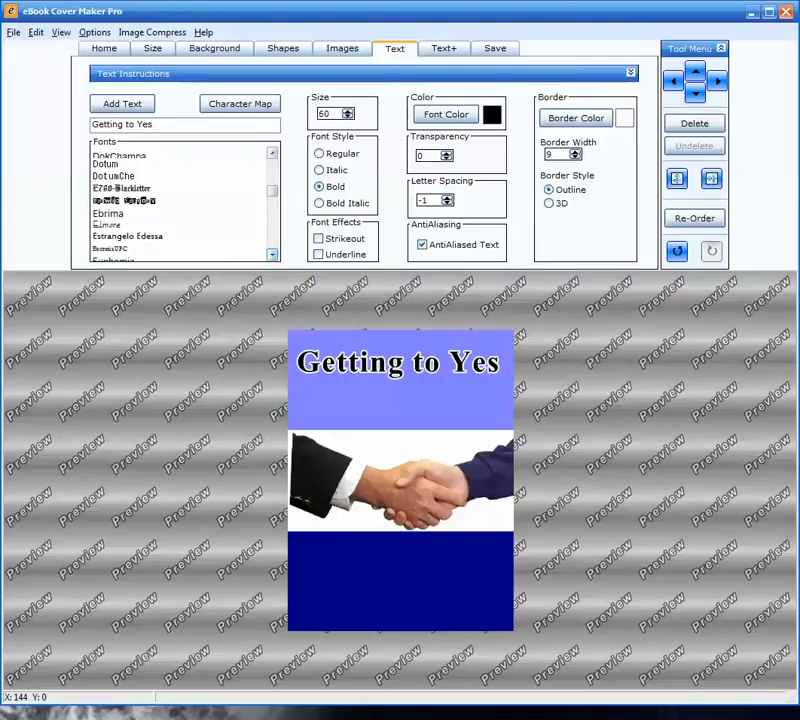
{"action": "left_click", "coordinate": [108, 213]}
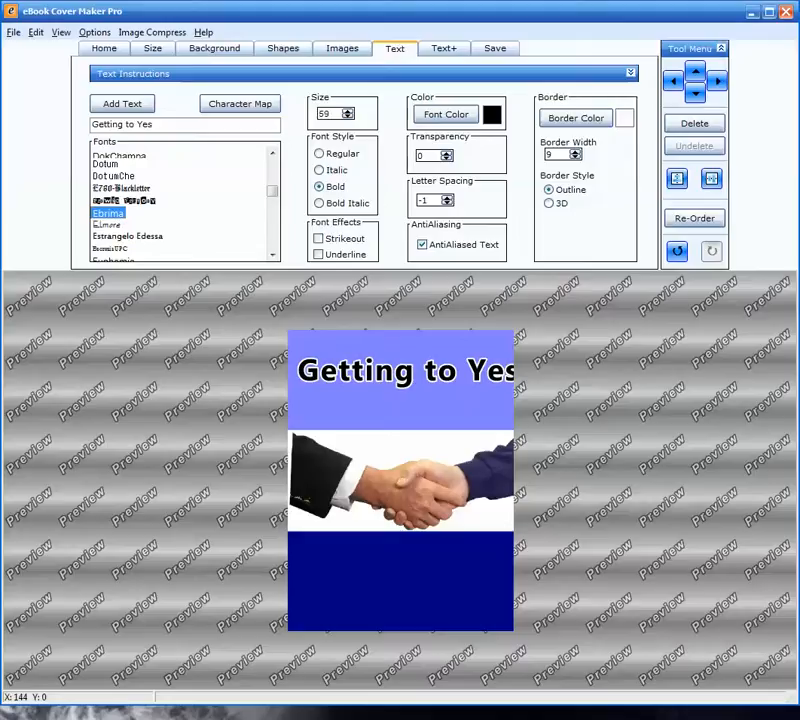
- Shrink the title to size 57, set letter spacing to -1, and add a duplicate copy
{"action": "left_click", "coordinate": [348, 117]}
{"action": "left_click", "coordinate": [348, 117]}
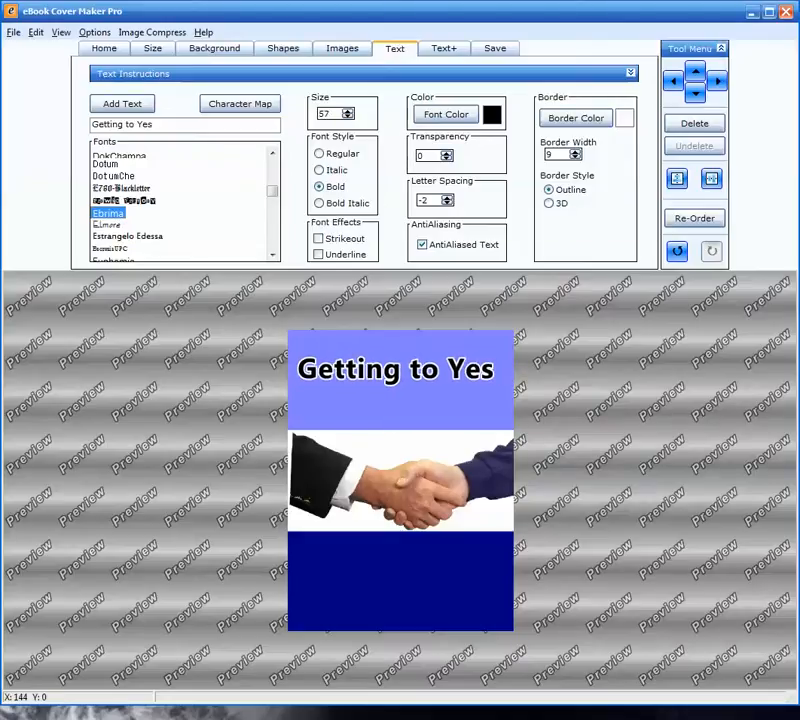
{"action": "left_click", "coordinate": [447, 203]}
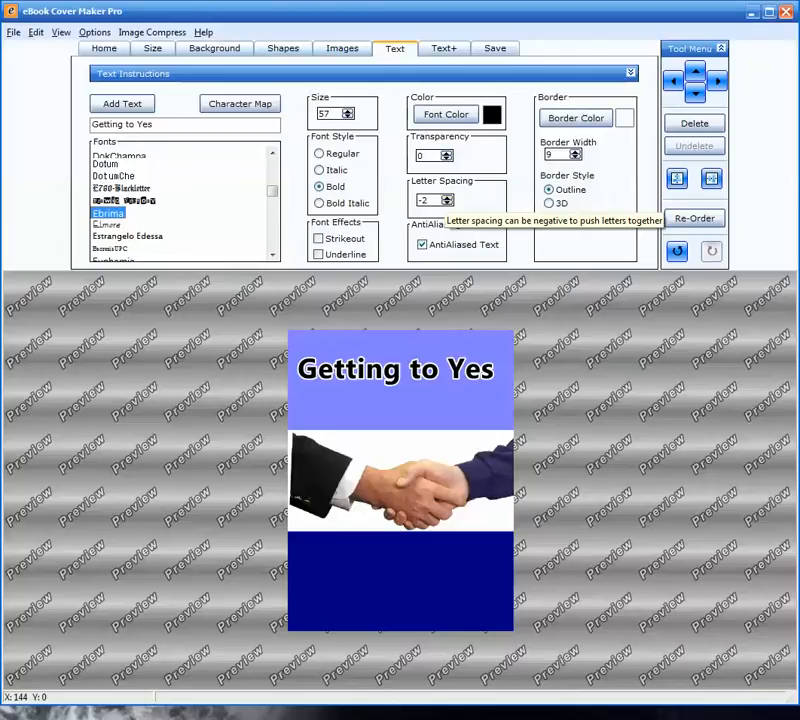
{"action": "left_click", "coordinate": [447, 203]}
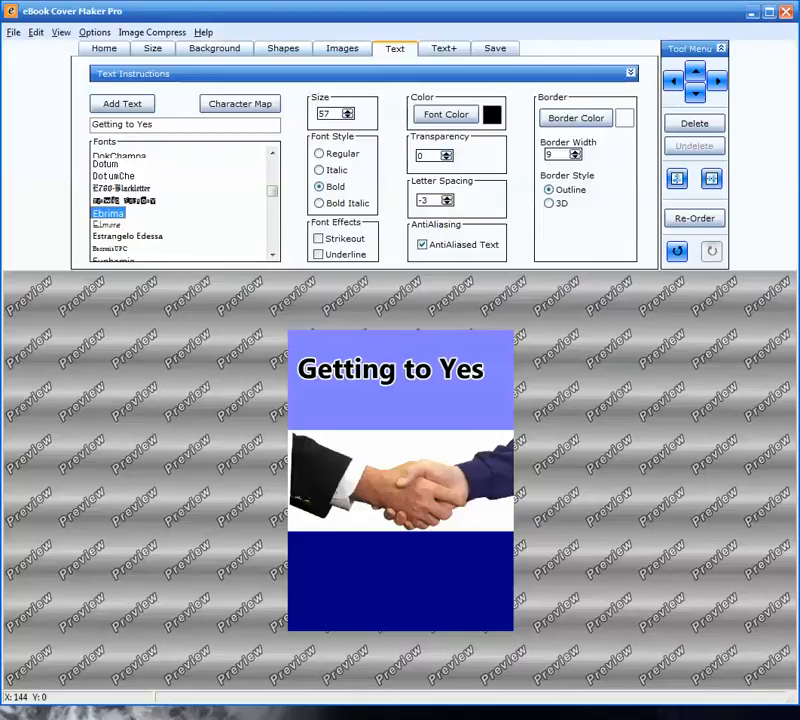
{"action": "left_click", "coordinate": [447, 196]}
{"action": "left_click", "coordinate": [447, 196]}
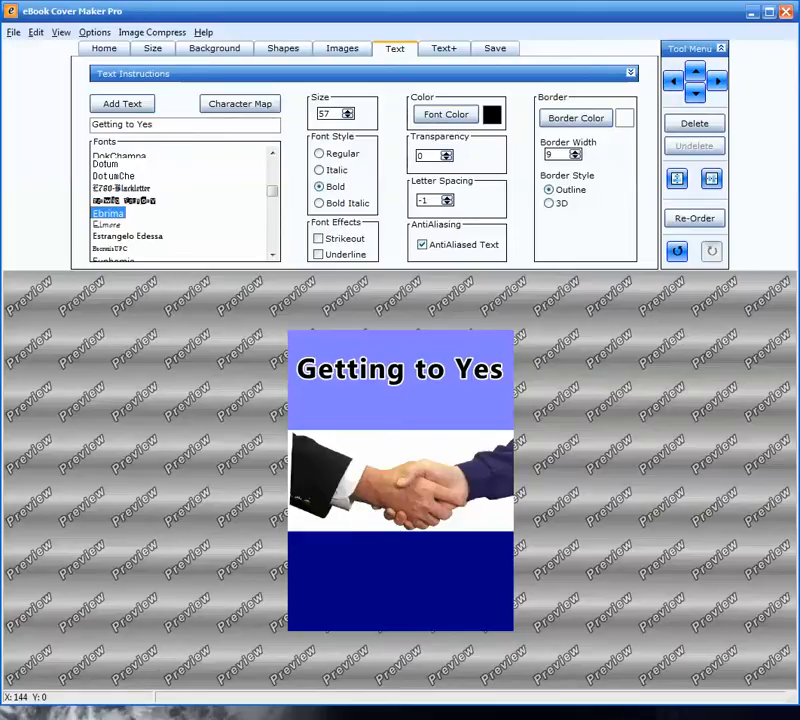
{"action": "left_click", "coordinate": [122, 103]}
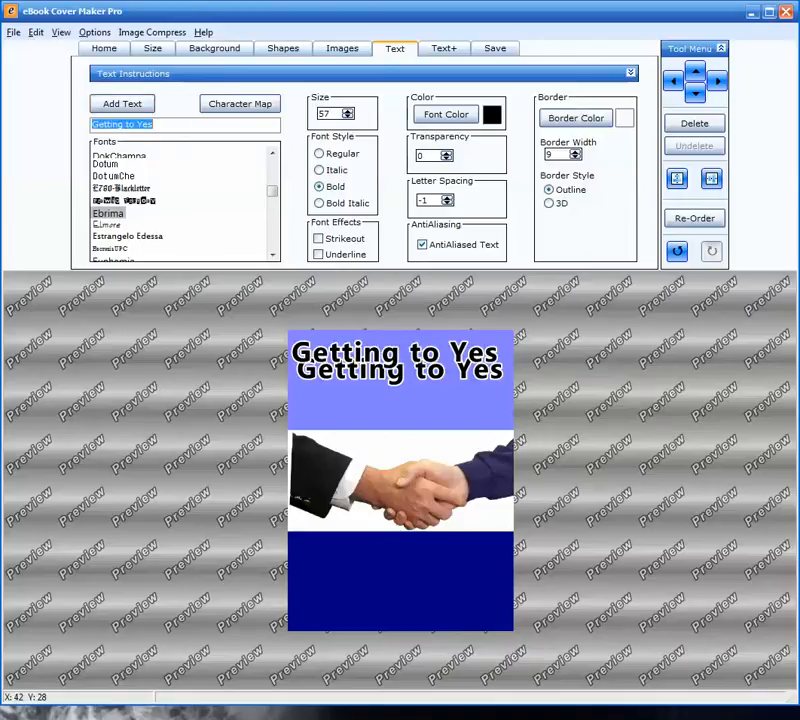
- Move the title copy below the main title and set its border width to 0
{"action": "left_click_drag", "start_coordinate": [330, 356], "coordinate": [336, 404]}
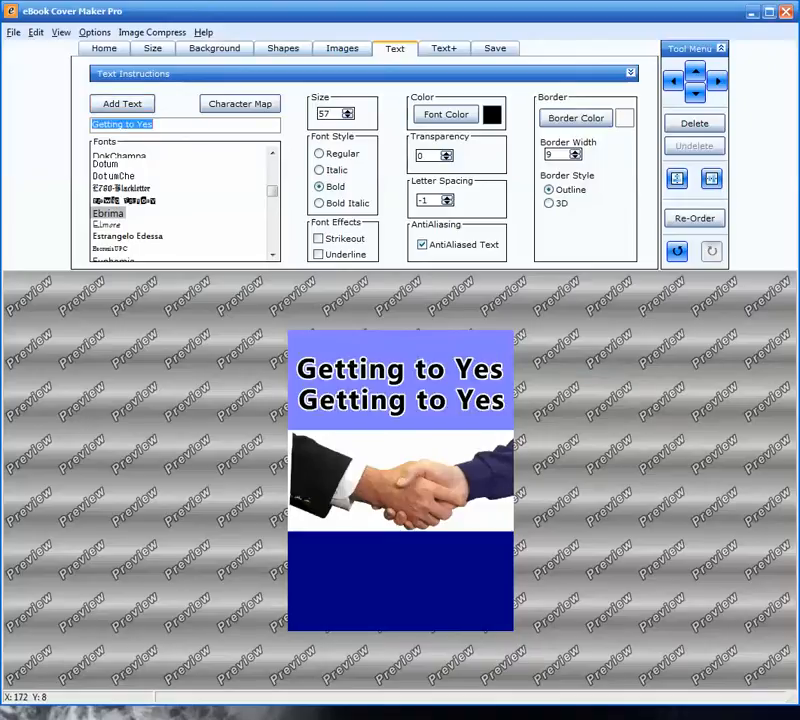
{"action": "left_click", "coordinate": [575, 158]}
{"action": "left_click", "coordinate": [575, 158]}
{"action": "left_click", "coordinate": [575, 158]}
{"action": "left_click", "coordinate": [575, 158]}
{"action": "left_click", "coordinate": [575, 158]}
{"action": "left_click", "coordinate": [575, 158]}
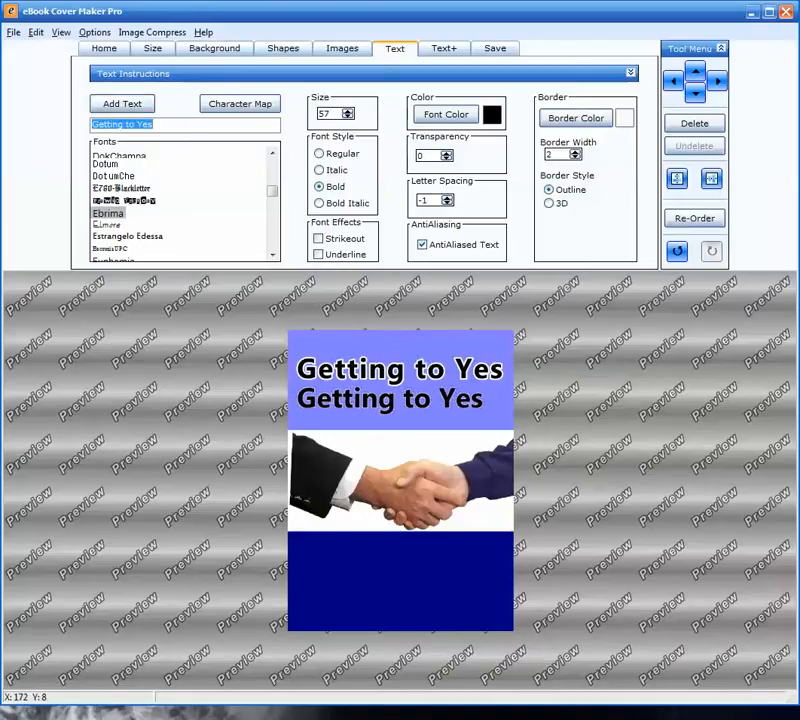
{"action": "left_click", "coordinate": [575, 158]}
{"action": "left_click", "coordinate": [575, 157]}
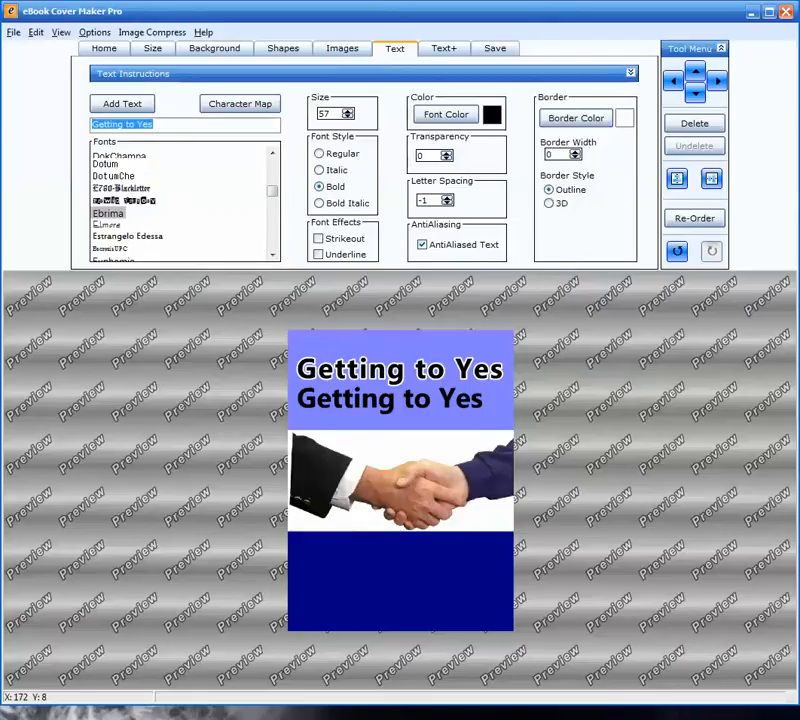
- Set the copy's size to 33 and nudge it into place under the title
{"action": "double_click", "coordinate": [324, 113]}
{"action": "type", "text": "33"}
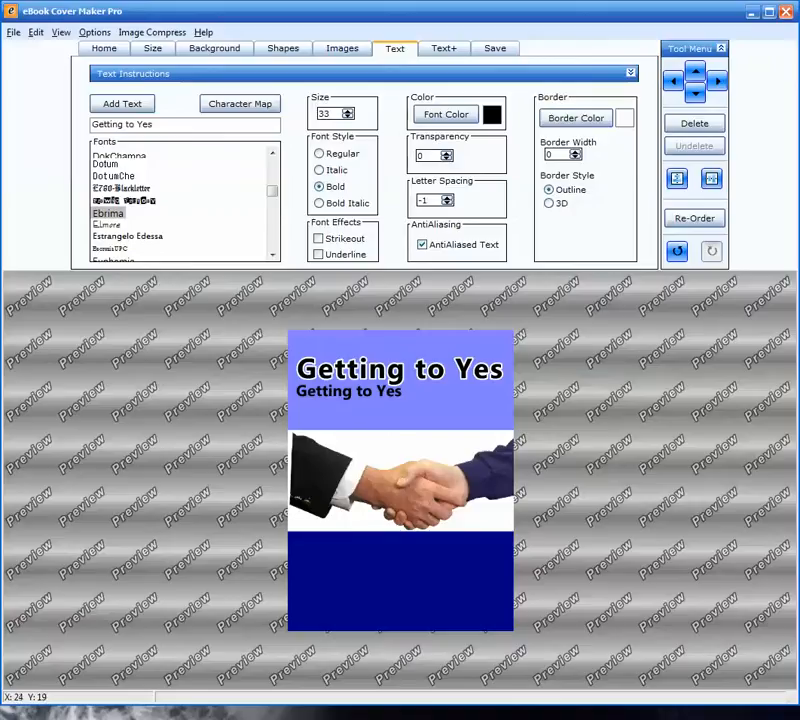
{"action": "left_click_drag", "start_coordinate": [320, 392], "coordinate": [322, 402]}
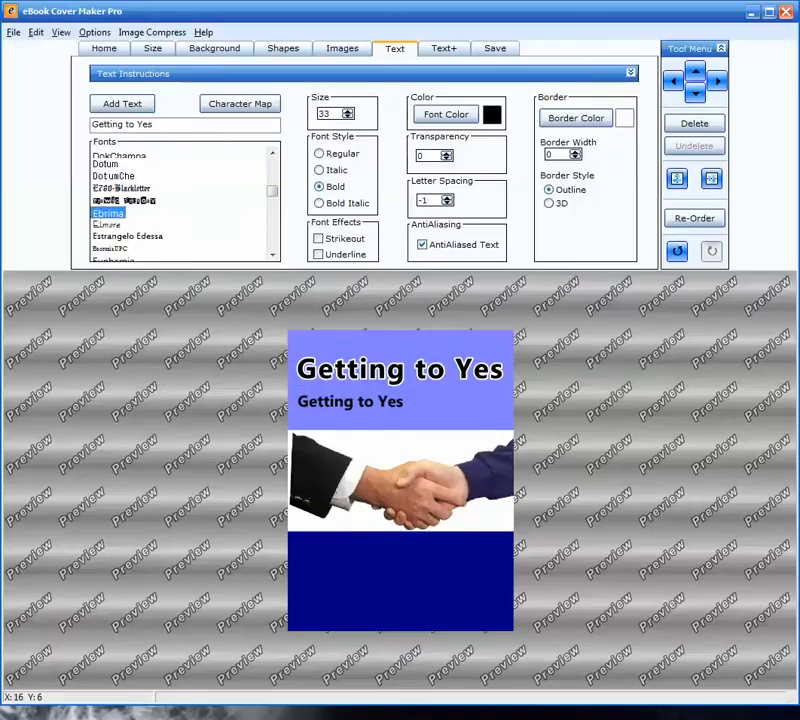
{"action": "left_click_drag", "start_coordinate": [155, 124], "coordinate": [90, 124]}
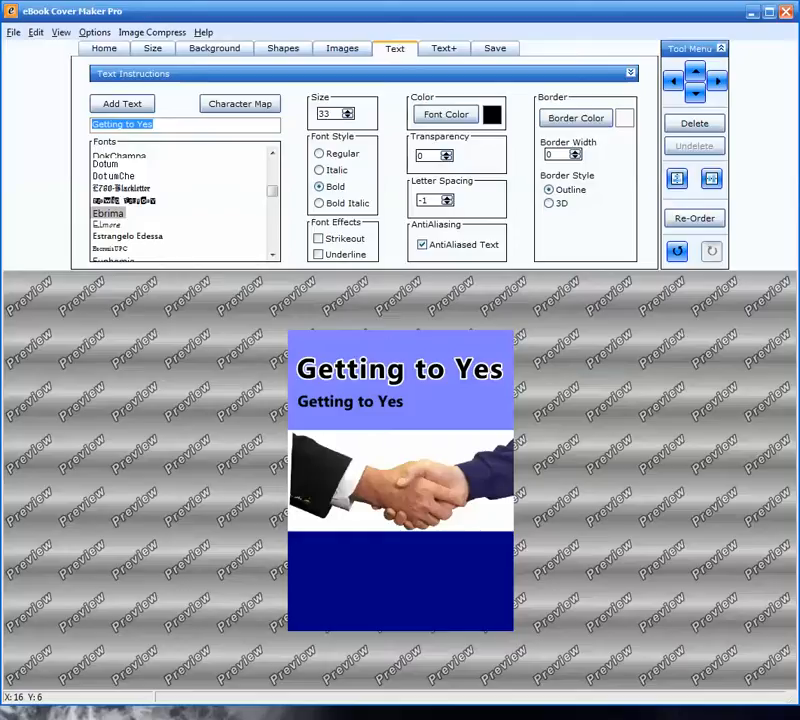
- Change the second line's wording to '5 tips to help close the deal'
{"action": "key", "text": "Delete"}
{"action": "type", "text": "5 "}
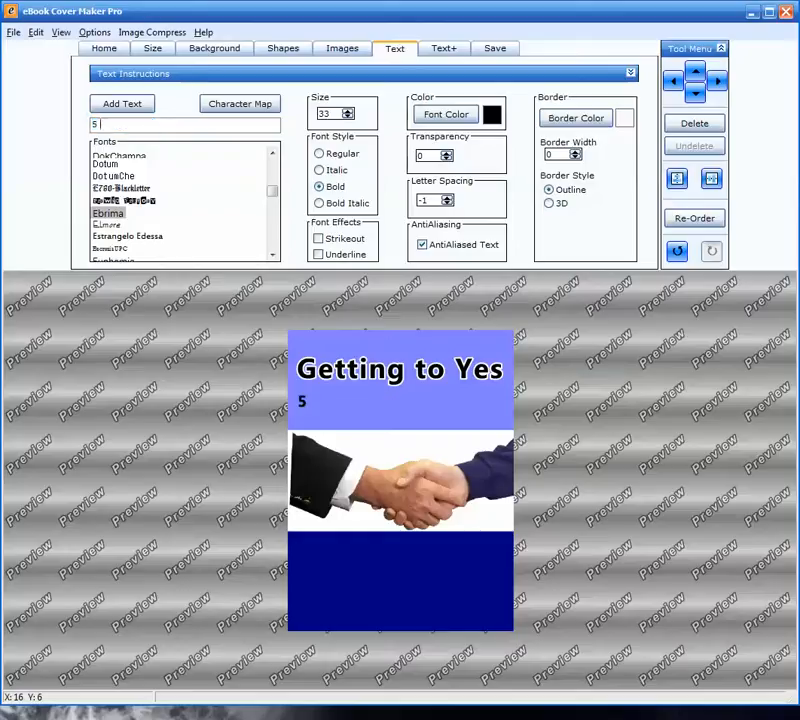
{"action": "type", "text": "tips to h"}
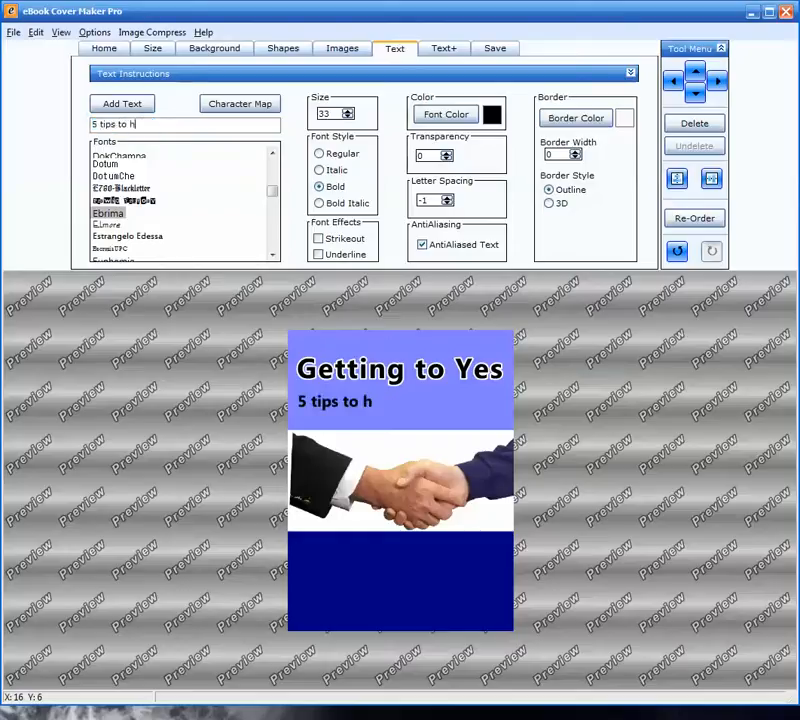
{"action": "type", "text": "elp close"}
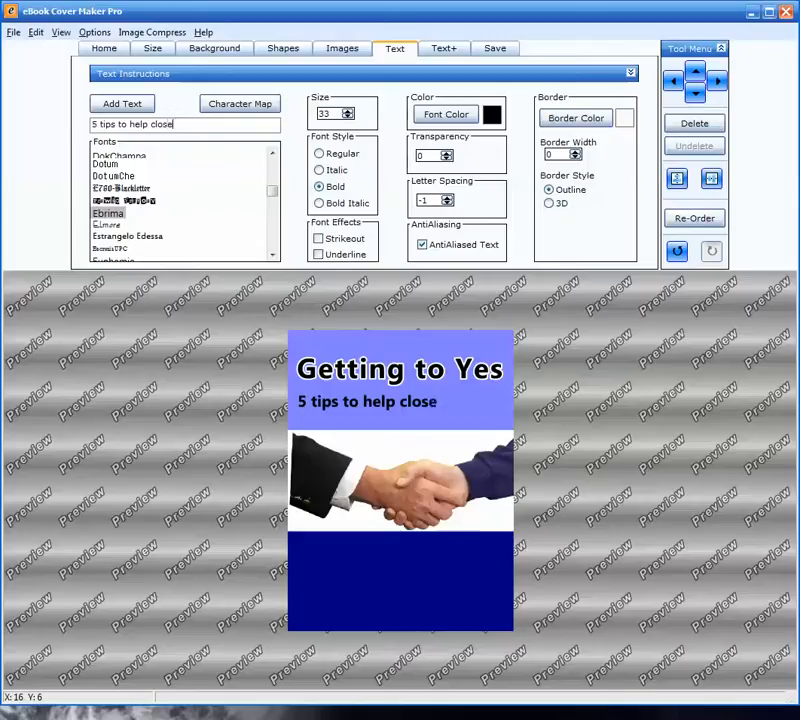
{"action": "type", "text": " the deal"}
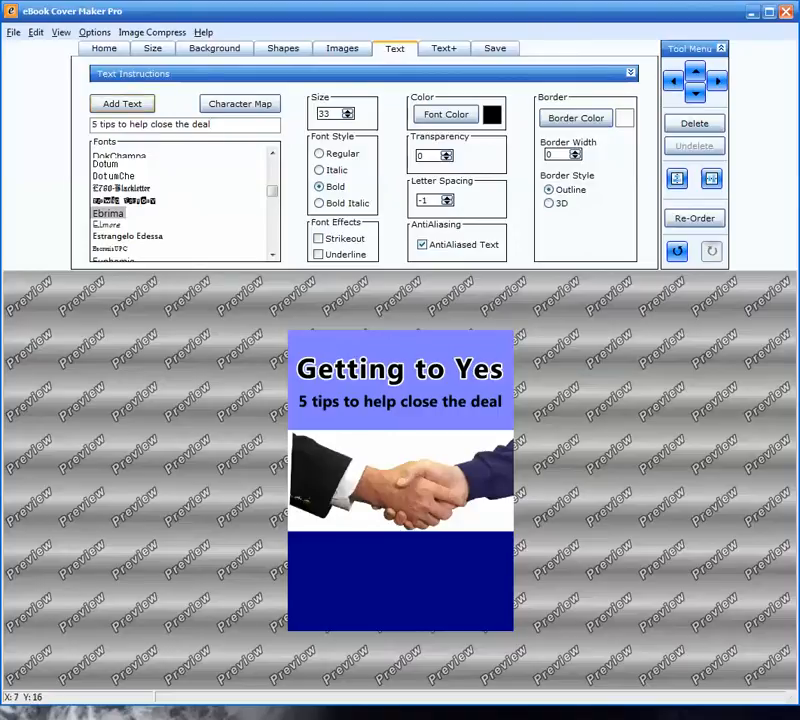
{"action": "key", "text": "Return"}
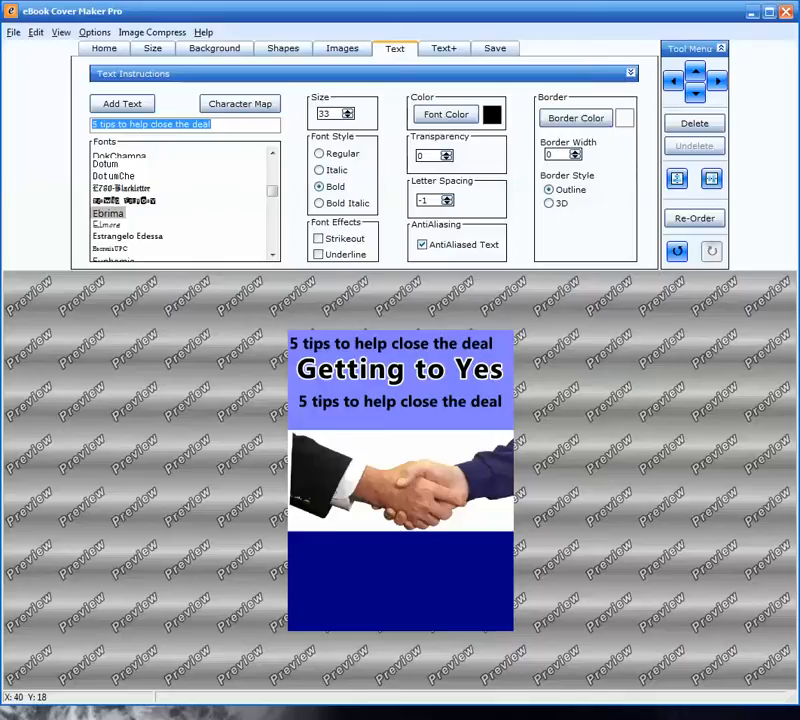
- Move the subtitle copy onto the navy block, colour it white and replace its text with the author's name
{"action": "left_click_drag", "start_coordinate": [328, 348], "coordinate": [386, 576]}
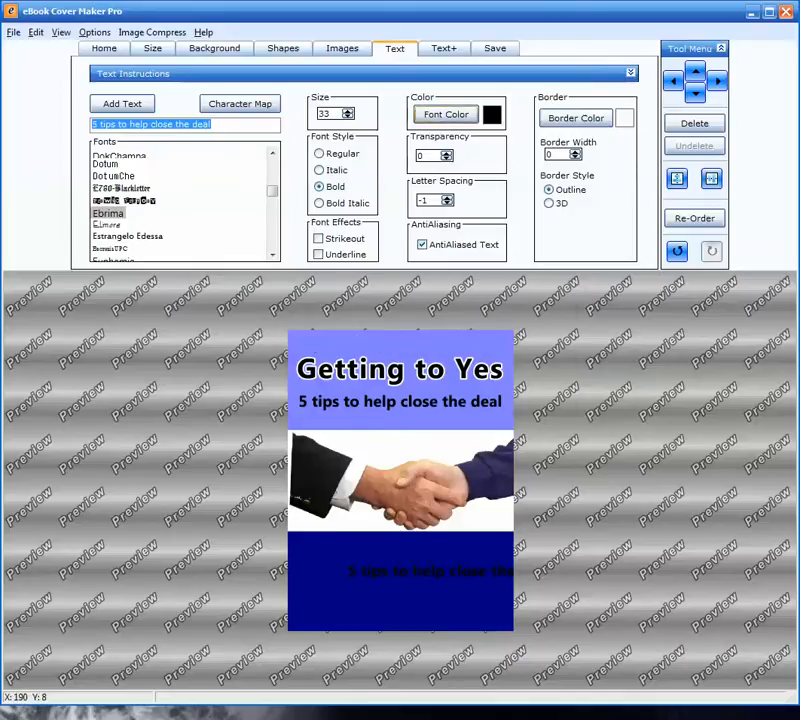
{"action": "left_click", "coordinate": [446, 114]}
{"action": "left_click", "coordinate": [386, 299]}
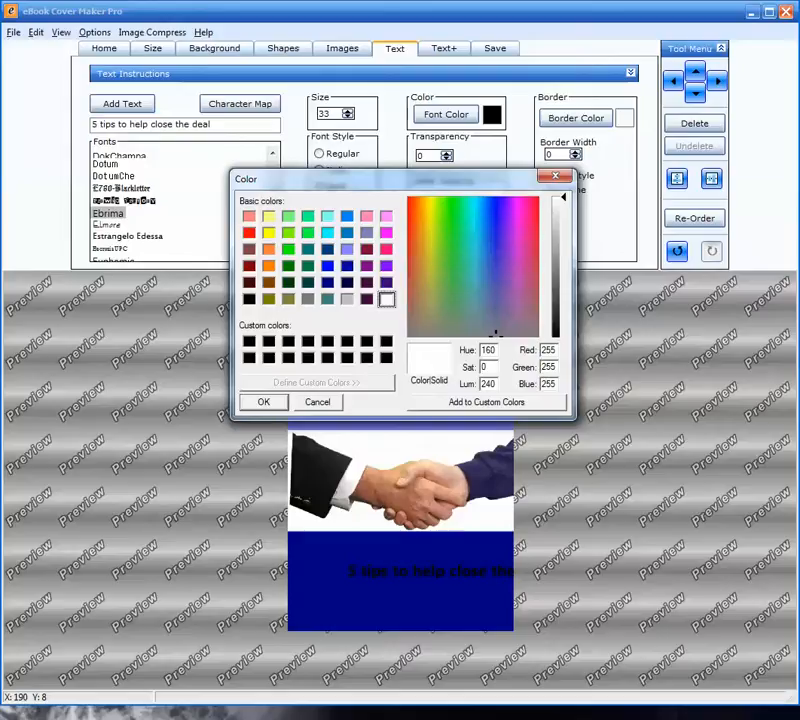
{"action": "left_click", "coordinate": [264, 402]}
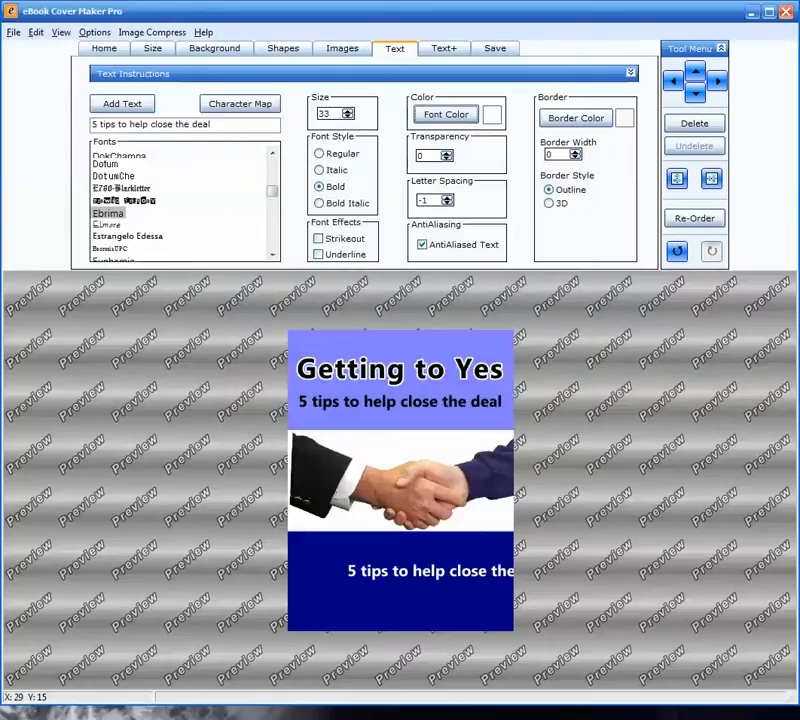
{"action": "left_click", "coordinate": [150, 124]}
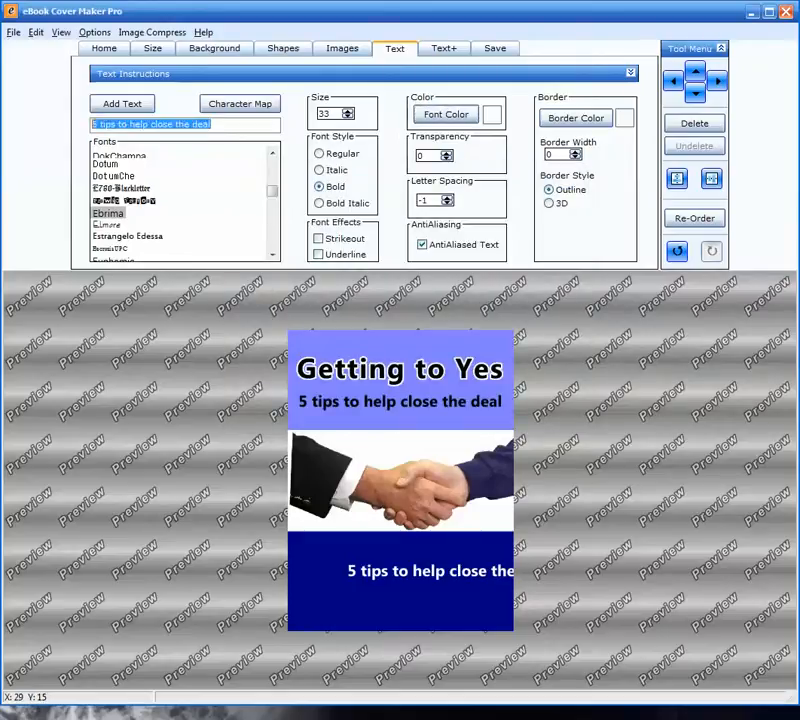
{"action": "type", "text": "Tim Smith"}
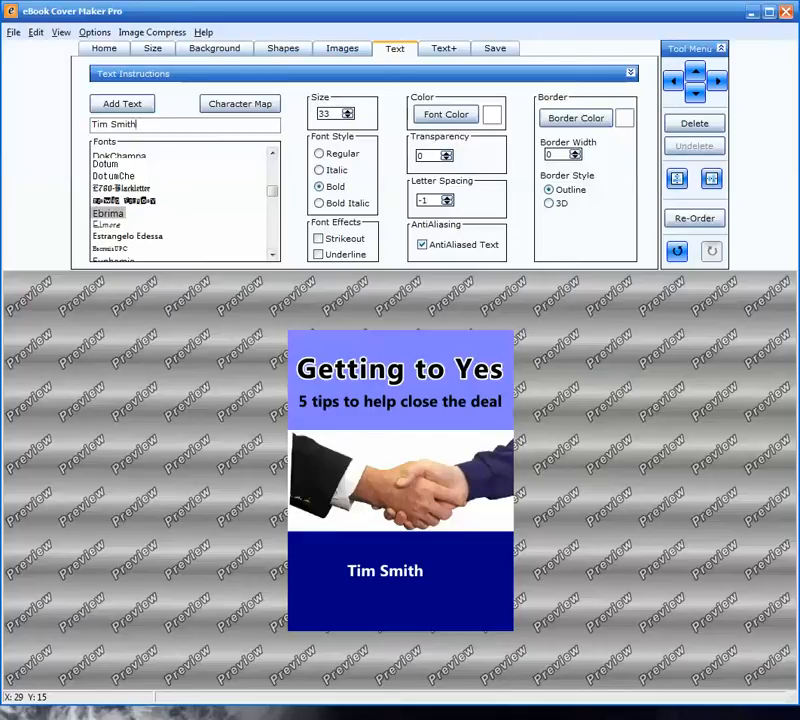
- Make the author name bold italic and set its font to Georgia
{"action": "left_click", "coordinate": [342, 203]}
{"action": "left_click", "coordinate": [357, 574]}
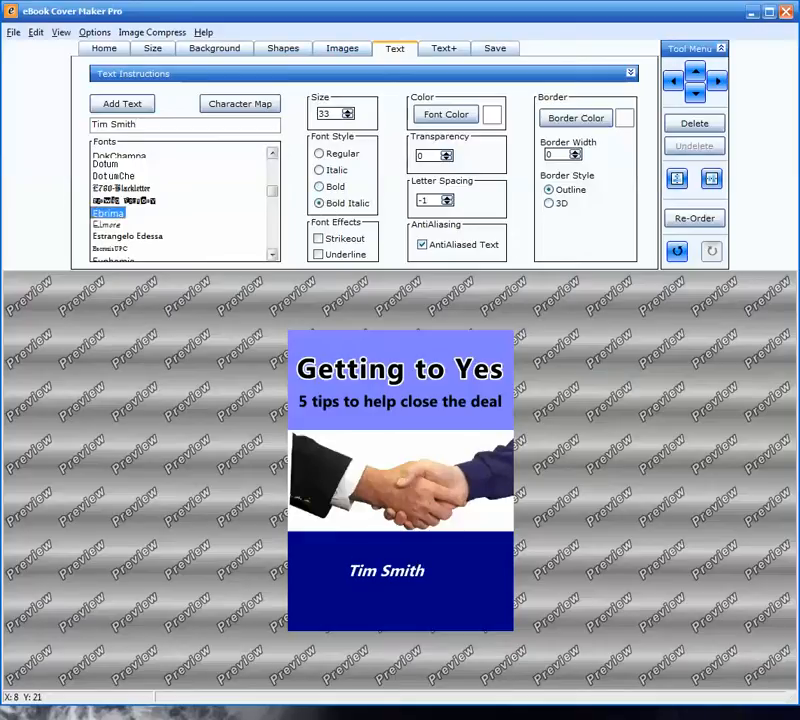
{"action": "scroll", "coordinate": [183, 205], "scroll_direction": "down", "scroll_amount": 3}
{"action": "scroll", "coordinate": [183, 205], "scroll_direction": "down", "scroll_amount": 3}
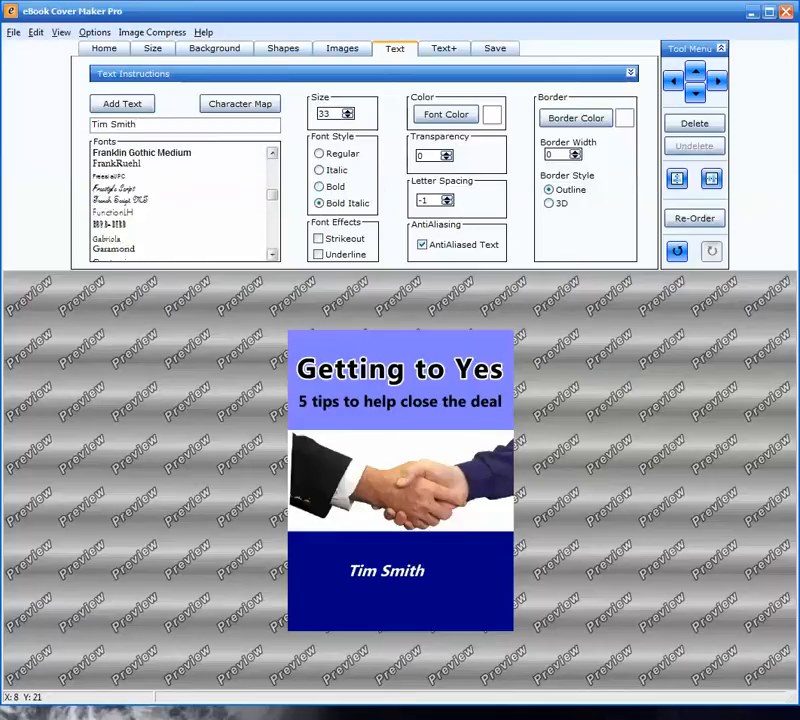
{"action": "left_click", "coordinate": [117, 164]}
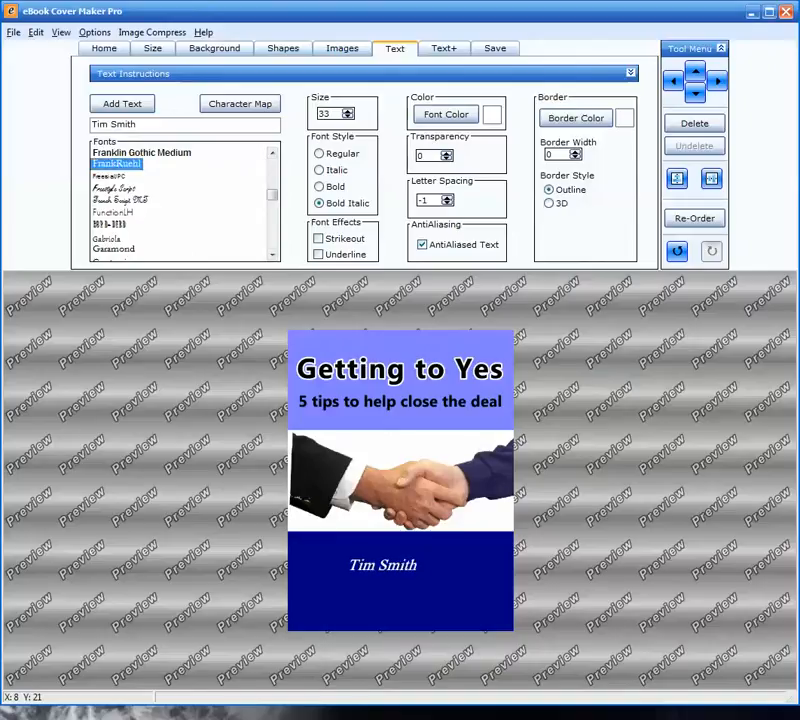
{"action": "key", "text": "Down"}
{"action": "key", "text": "Down"}
{"action": "key", "text": "Down"}
{"action": "key", "text": "Down"}
{"action": "key", "text": "Down"}
{"action": "key", "text": "Down"}
{"action": "key", "text": "Down"}
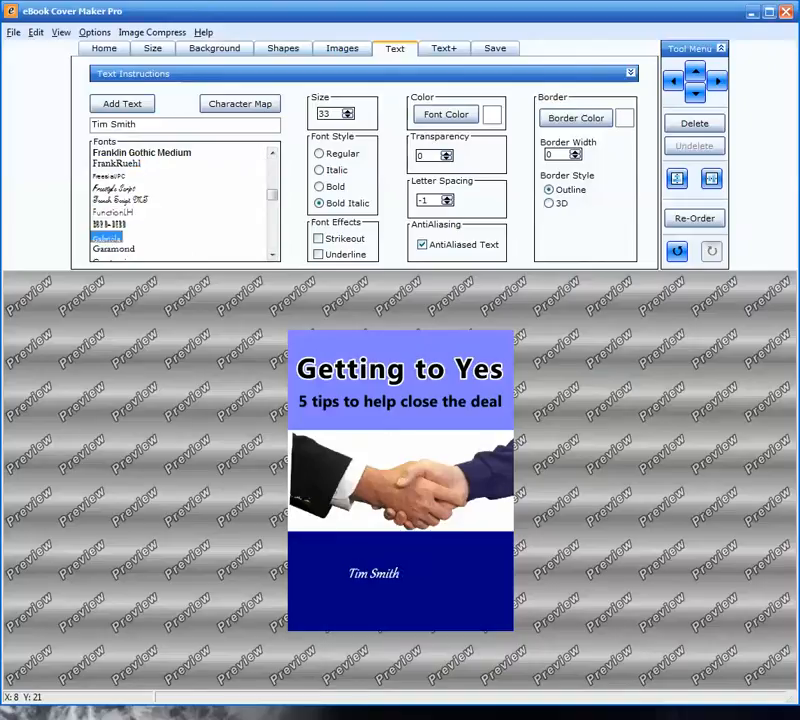
{"action": "key", "text": "Down"}
{"action": "key", "text": "Down"}
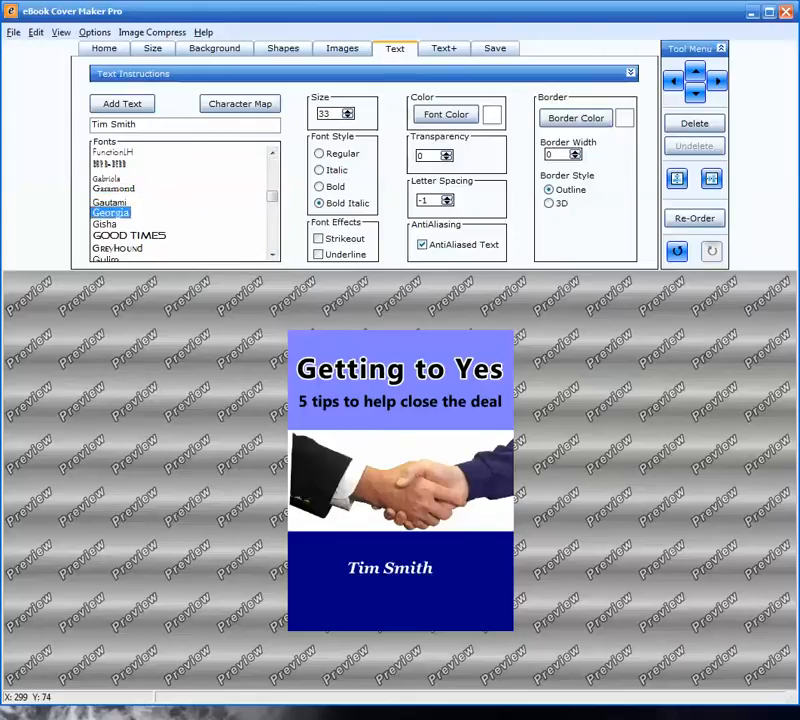
- Enlarge the author name to size 39, nudge it right and down, and add a second copy
{"action": "key", "text": "Up"}
{"action": "key", "text": "Up"}
{"action": "key", "text": "Up"}
{"action": "key", "text": "Up"}
{"action": "key", "text": "Up"}
{"action": "key", "text": "Up"}
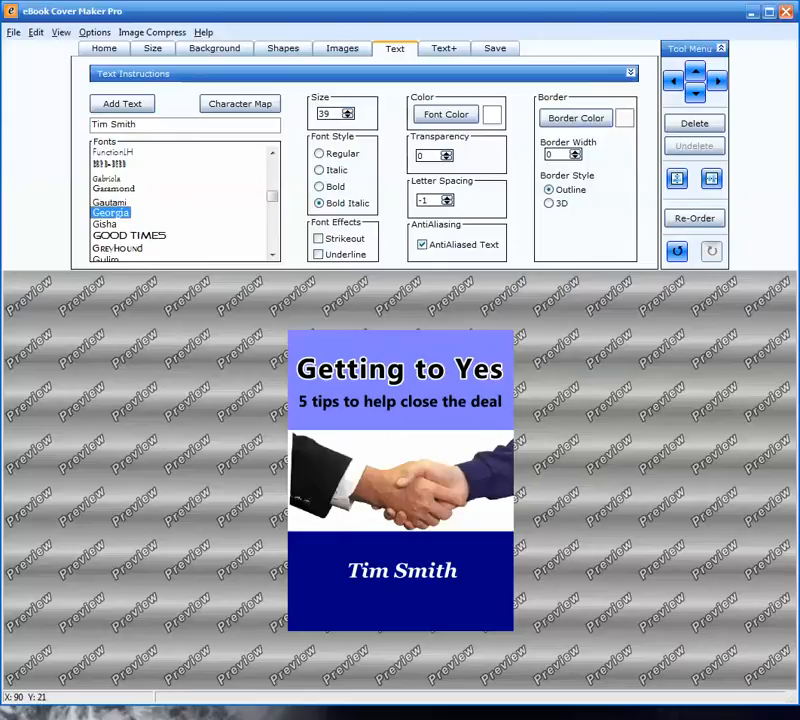
{"action": "key", "text": "Right"}
{"action": "key", "text": "Right"}
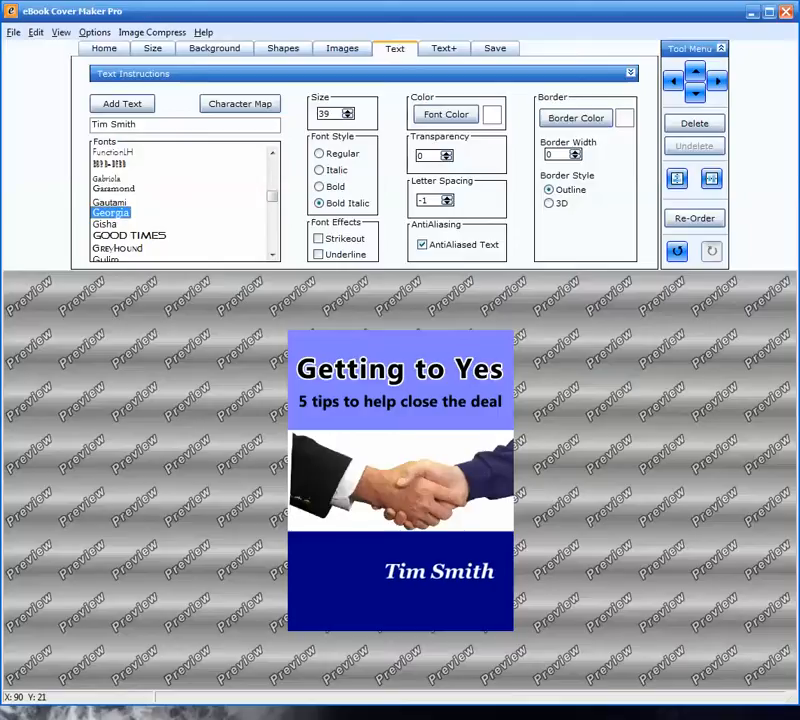
{"action": "key", "text": "Right"}
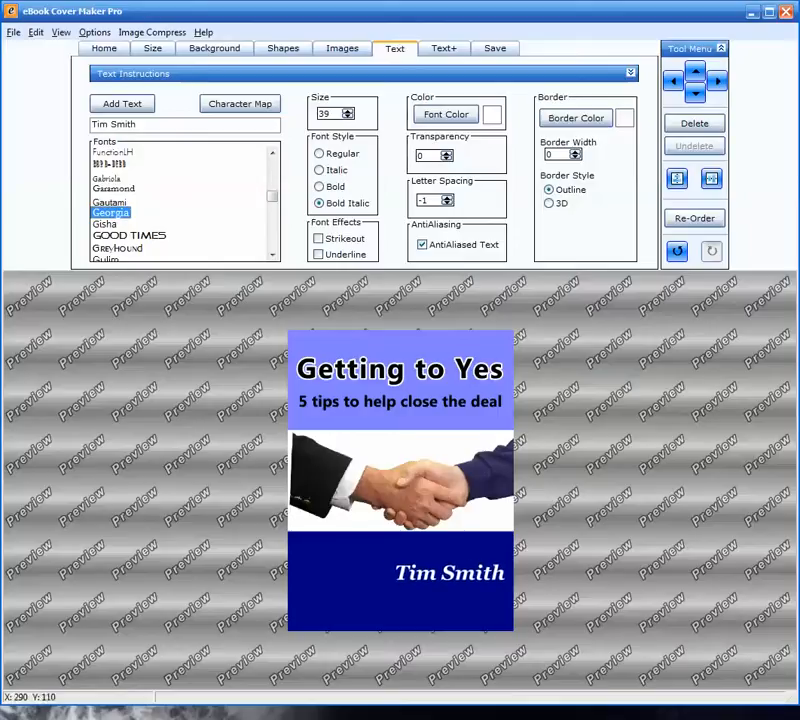
{"action": "left_click", "coordinate": [695, 93]}
{"action": "left_click", "coordinate": [695, 93]}
{"action": "left_click", "coordinate": [695, 93]}
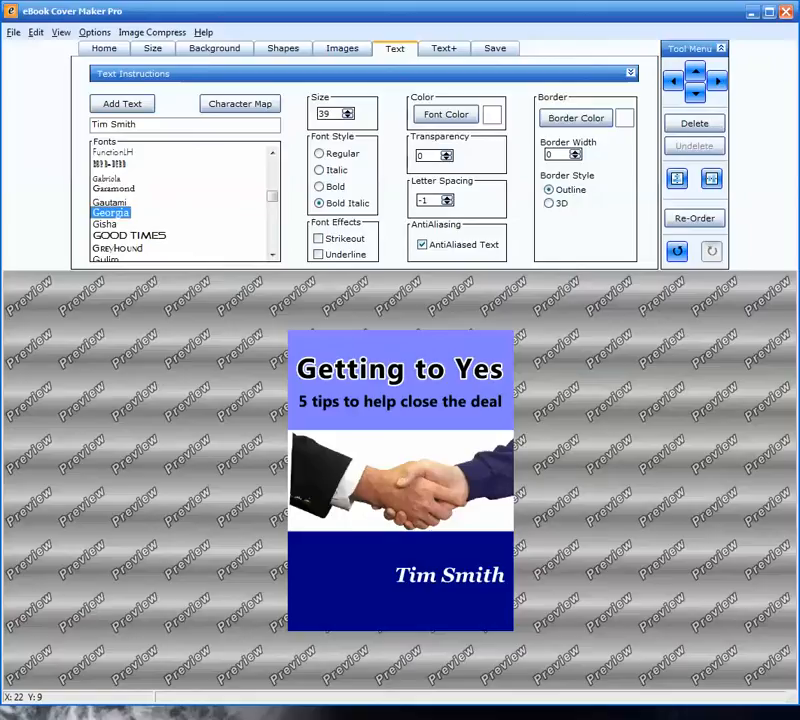
{"action": "left_click", "coordinate": [122, 103]}
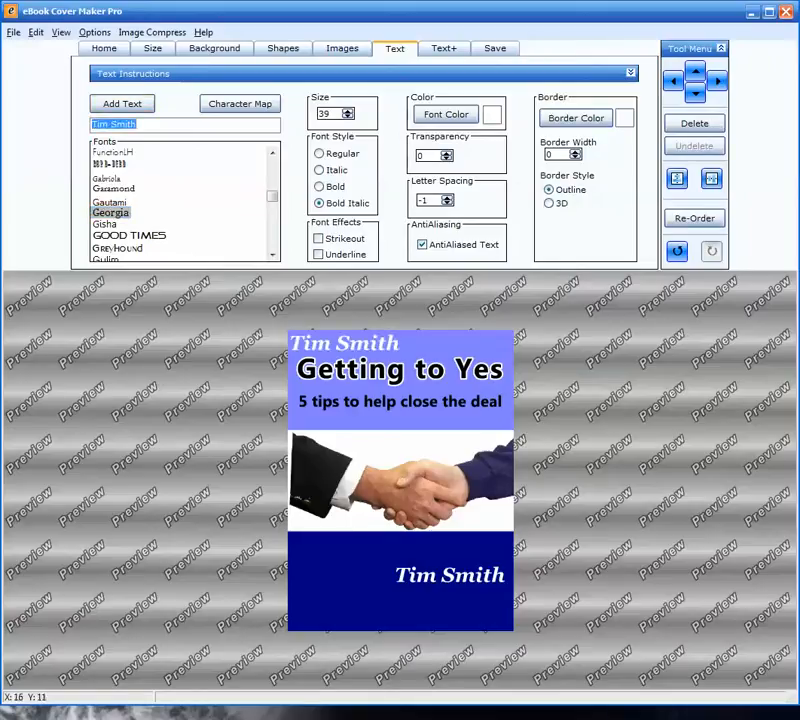
- Move the copy below the author name on the navy block and shrink it to size 30
{"action": "left_click_drag", "start_coordinate": [306, 343], "coordinate": [387, 612]}
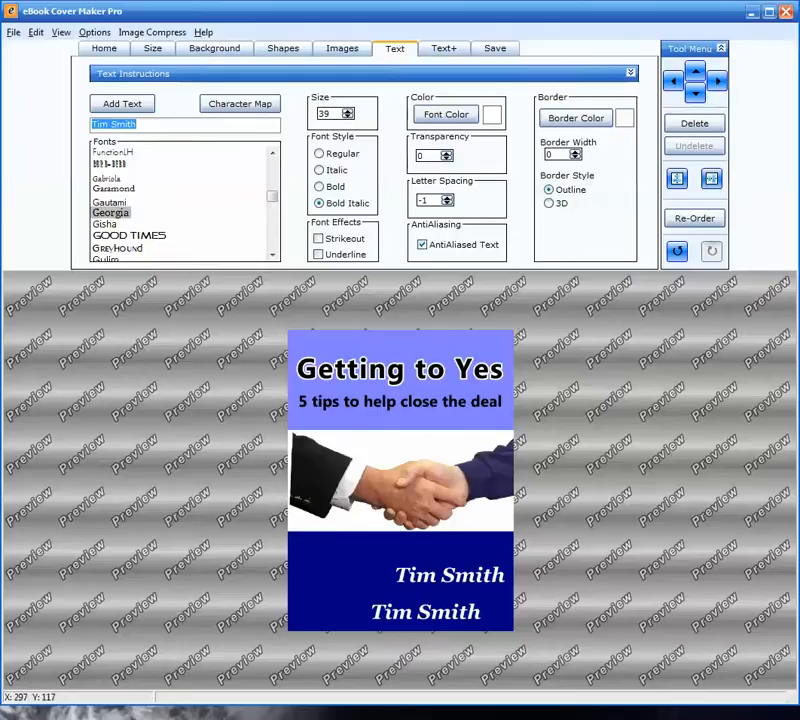
{"action": "left_click", "coordinate": [348, 117]}
{"action": "left_click", "coordinate": [348, 117]}
{"action": "left_click", "coordinate": [348, 117]}
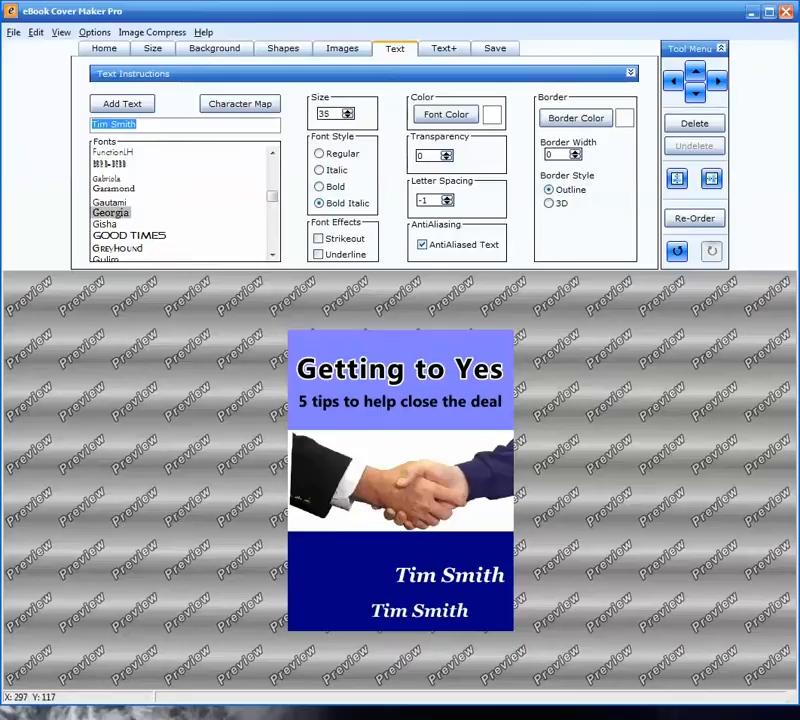
{"action": "left_click", "coordinate": [348, 117]}
{"action": "left_click", "coordinate": [348, 117]}
{"action": "left_click", "coordinate": [348, 117]}
{"action": "left_click", "coordinate": [348, 117]}
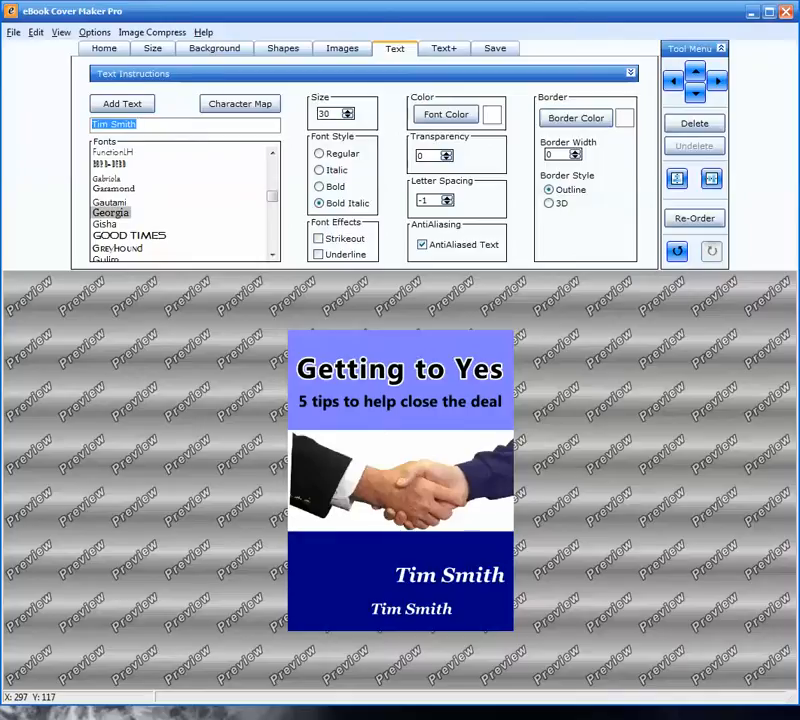
- Change the copy's text to 'Author of Don't Sell That' and nudge it slightly right
{"action": "type", "text": "Author of "}
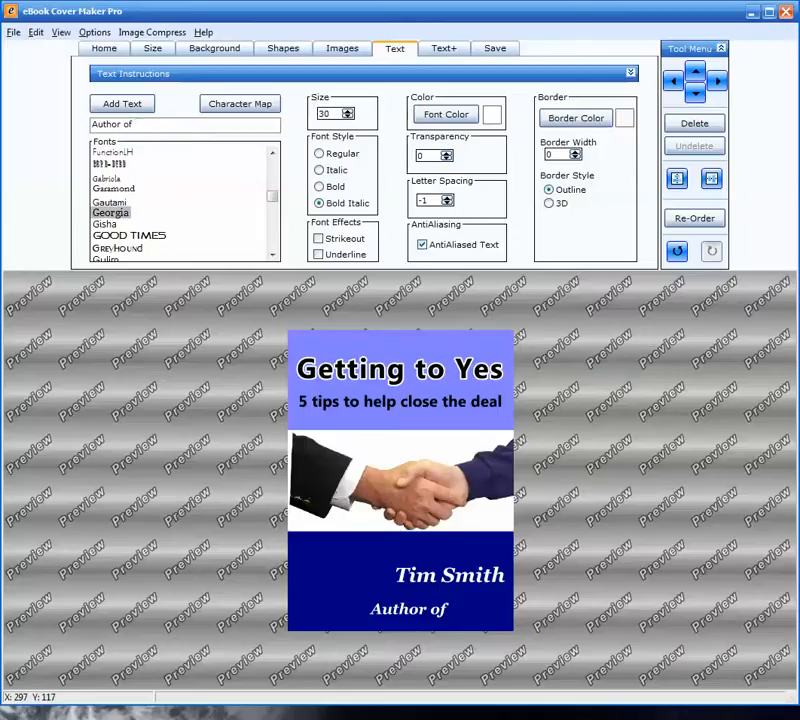
{"action": "type", "text": "Don't Si"}
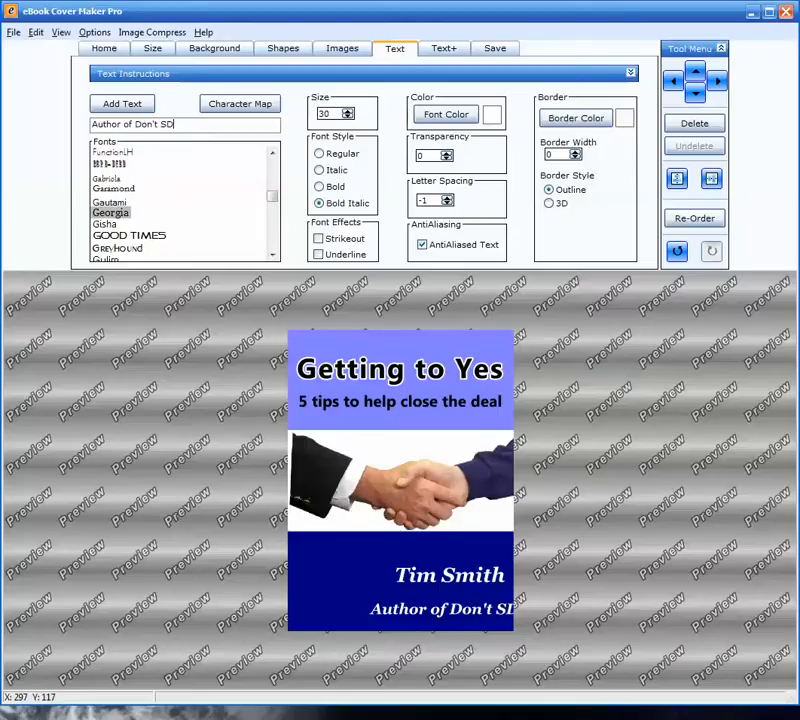
{"action": "key", "text": "BackSpace"}
{"action": "key", "text": "BackSpace"}
{"action": "type", "text": "Sell That"}
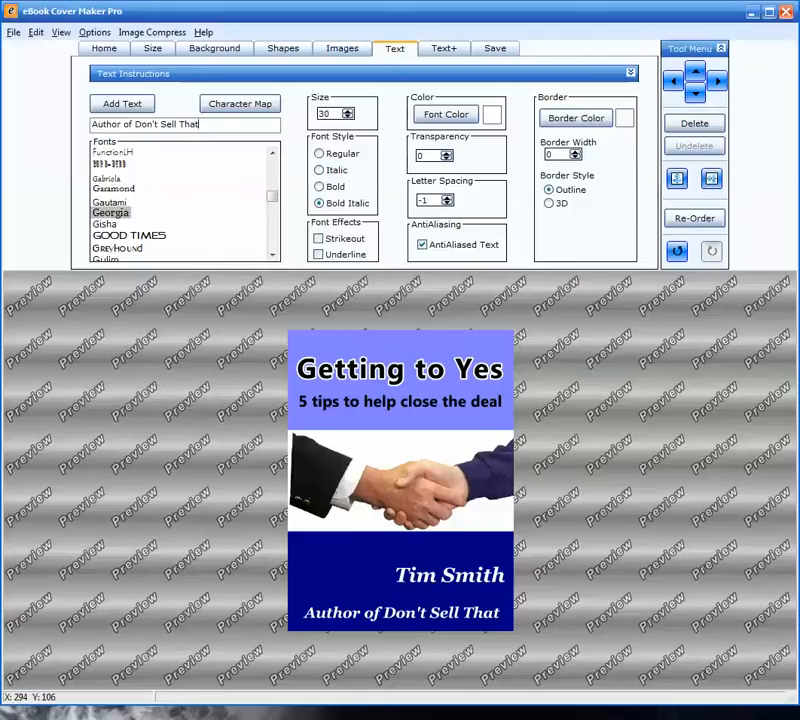
{"action": "key", "text": "Right"}
{"action": "key", "text": "Right"}
{"action": "key", "text": "Right"}
{"action": "key", "text": "Right"}
{"action": "key", "text": "Right"}
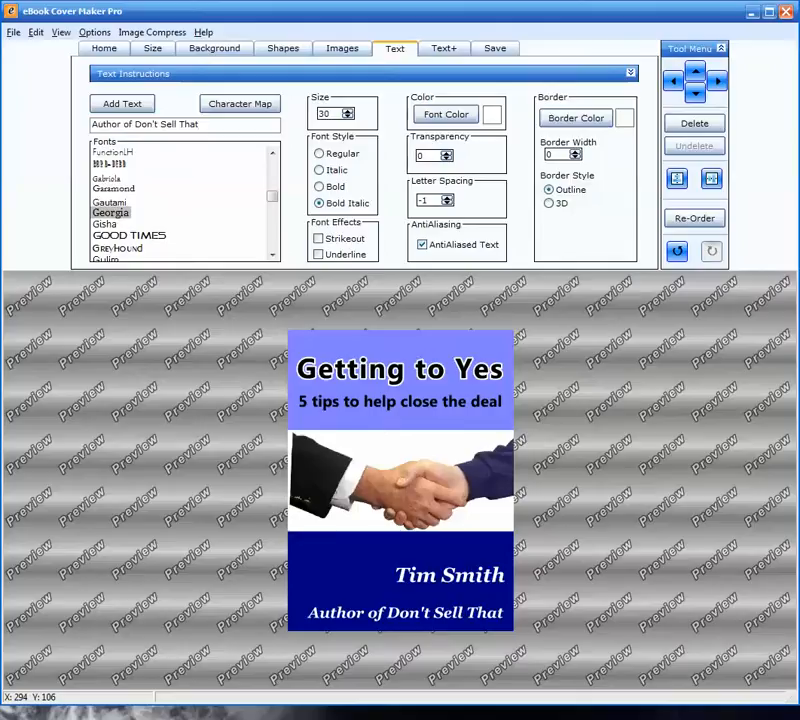
- Switch the preview to Normal Viewing (1:1) to show the cover at actual size
{"action": "left_click", "coordinate": [61, 32]}
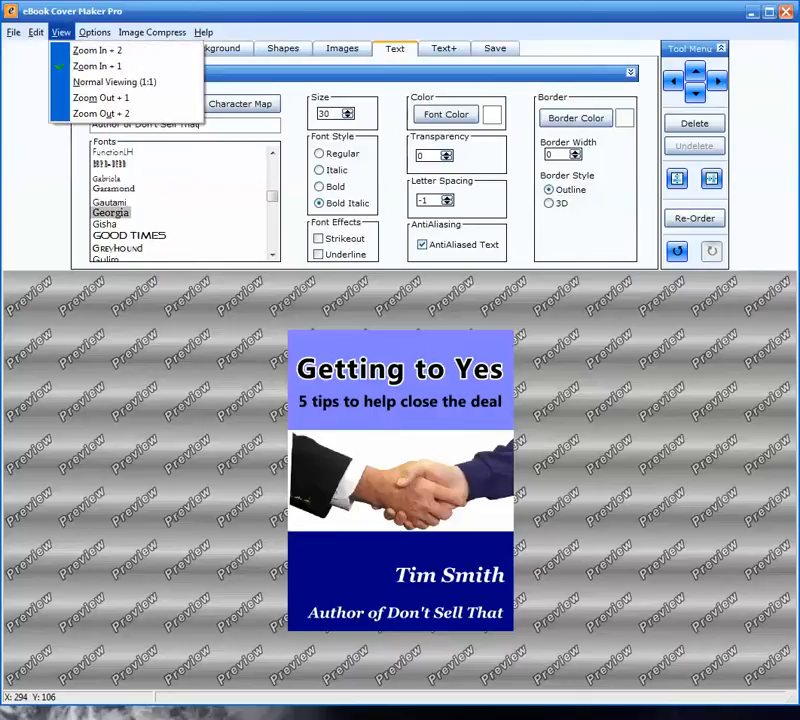
{"action": "key", "text": "Down"}
{"action": "key", "text": "Down"}
{"action": "key", "text": "Down"}
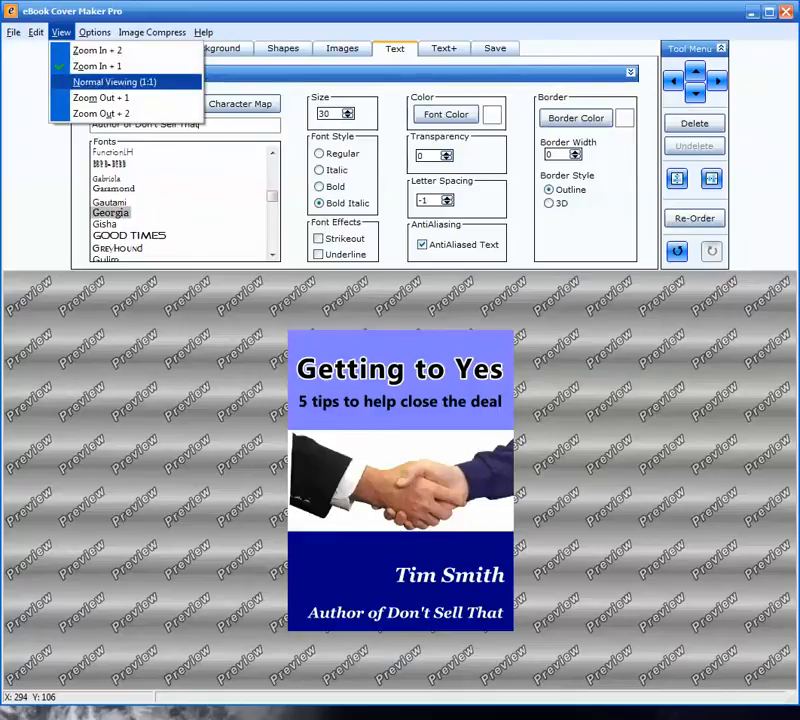
{"action": "key", "text": "Return"}
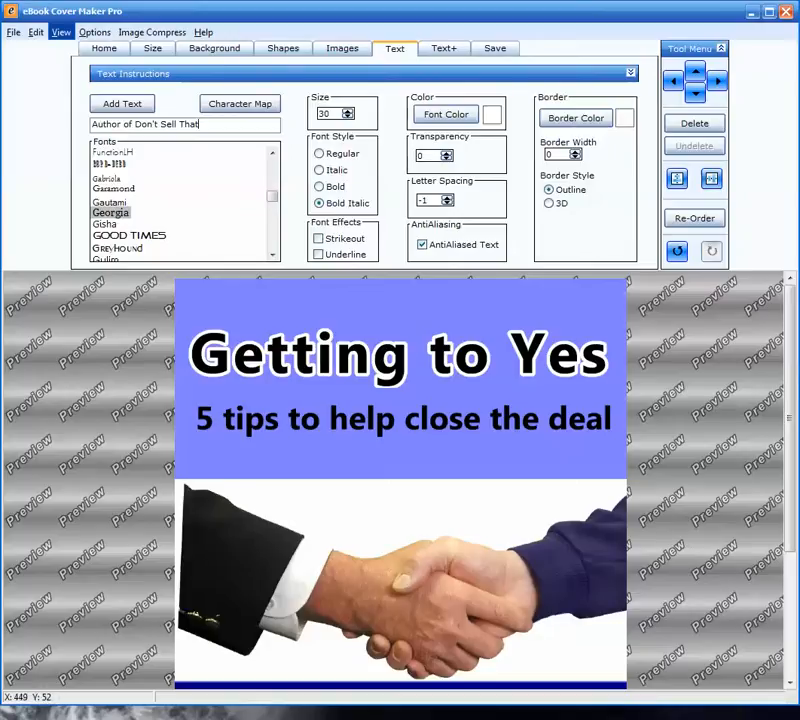
- Shift the '5 tips to help close the deal' subtitle four nudges to the left
{"action": "left_click", "coordinate": [400, 355]}
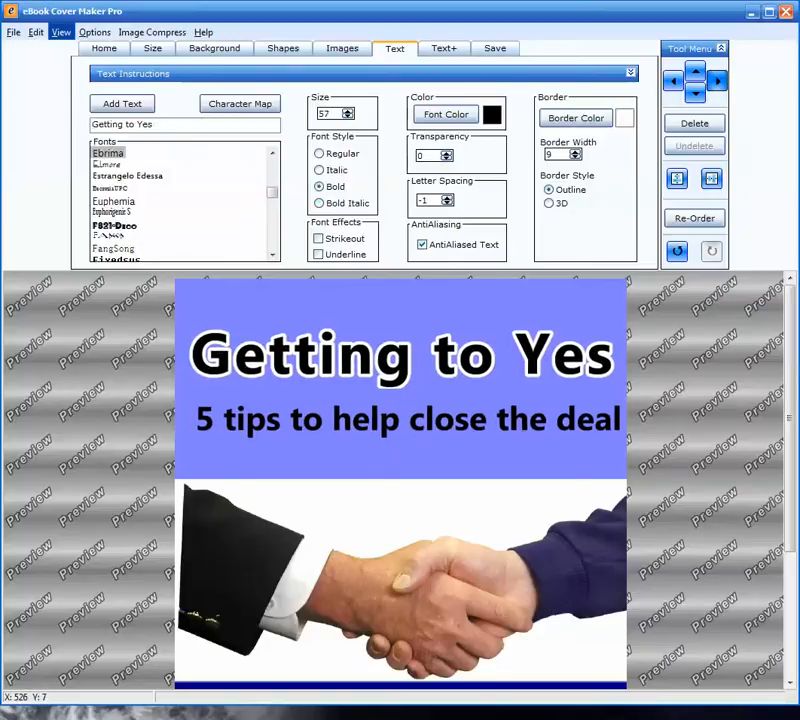
{"action": "left_click", "coordinate": [293, 424]}
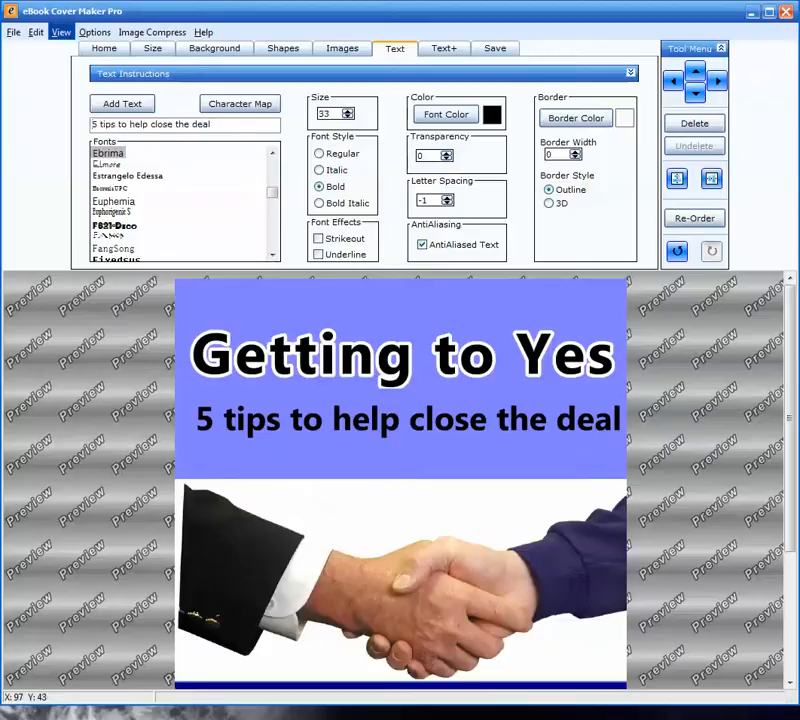
{"action": "left_click", "coordinate": [673, 81]}
{"action": "left_click", "coordinate": [673, 81]}
{"action": "left_click", "coordinate": [673, 81]}
{"action": "left_click", "coordinate": [673, 81]}
{"action": "left_click", "coordinate": [673, 81]}
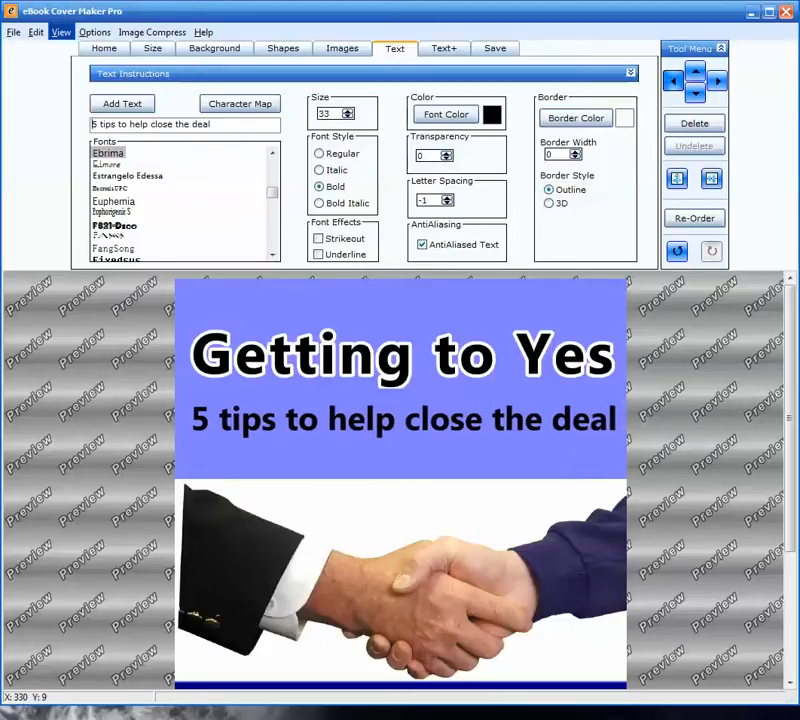
{"action": "left_click", "coordinate": [673, 81]}
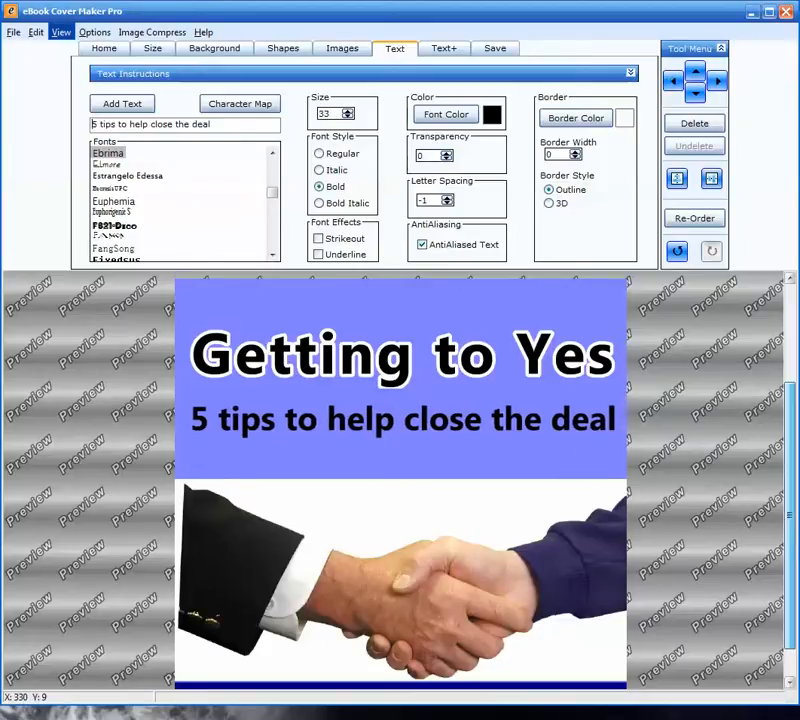
{"action": "scroll", "coordinate": [400, 480], "scroll_direction": "down", "scroll_amount": 3}
{"action": "scroll", "coordinate": [400, 480], "scroll_direction": "down", "scroll_amount": 1}
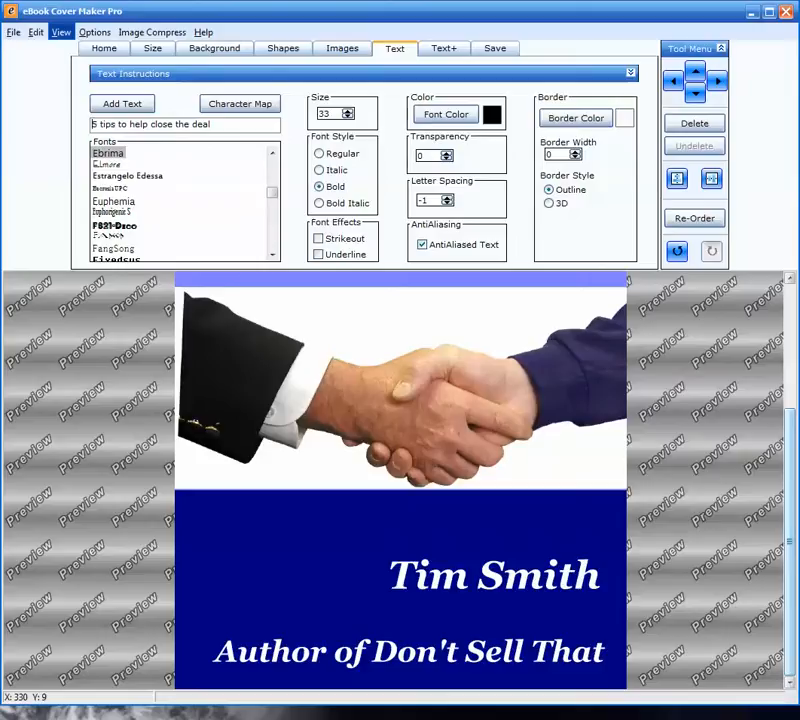
- Save the cover as the PNG file 'getting to yes - ebook' and view its full-size preview
{"action": "left_click", "coordinate": [494, 48]}
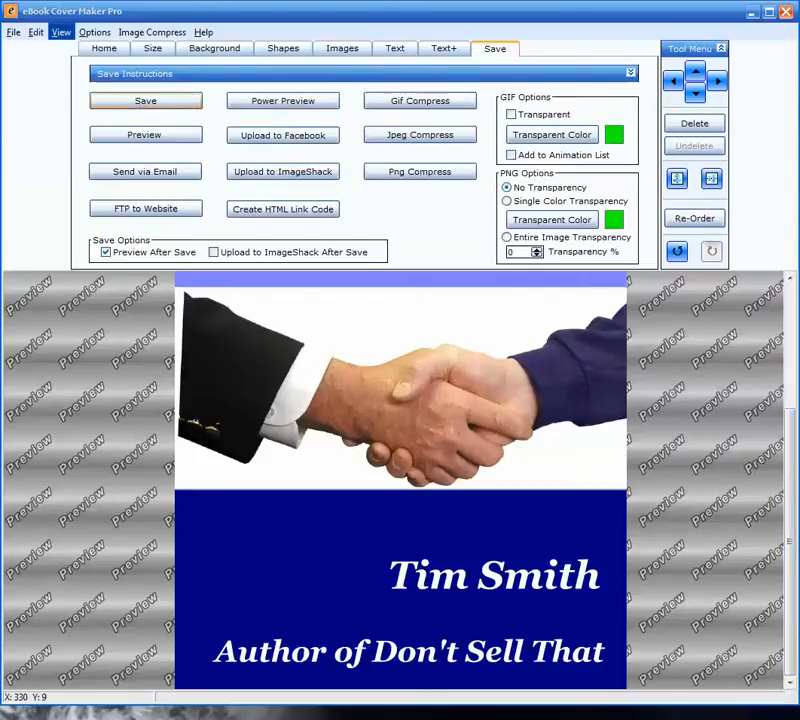
{"action": "left_click", "coordinate": [145, 100]}
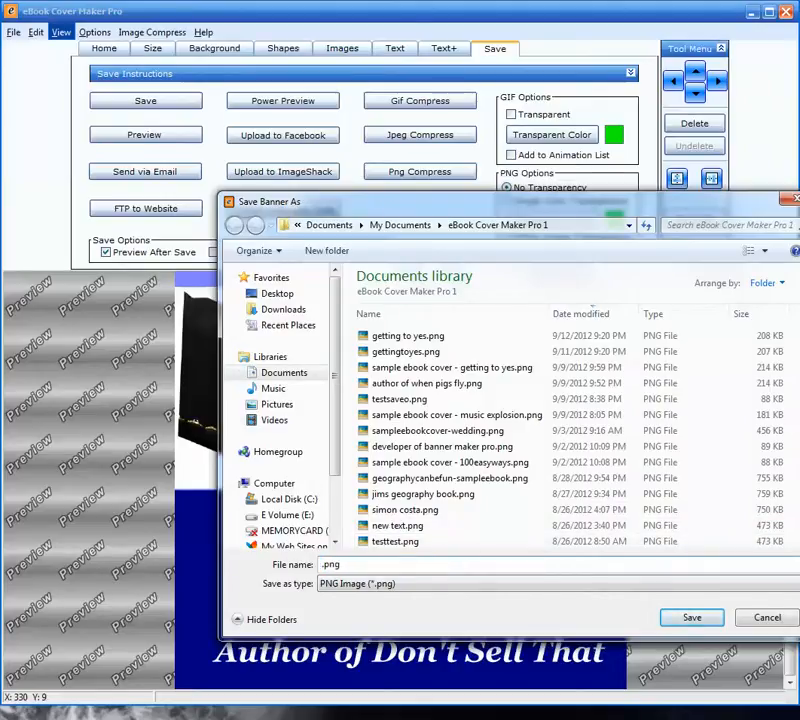
{"action": "type", "text": "getting to yes"}
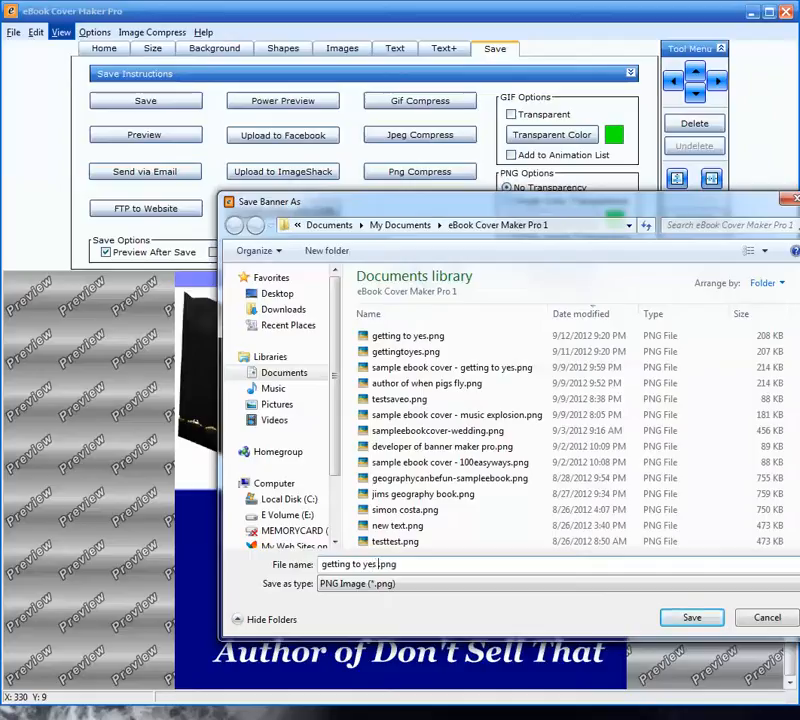
{"action": "type", "text": " - ebook"}
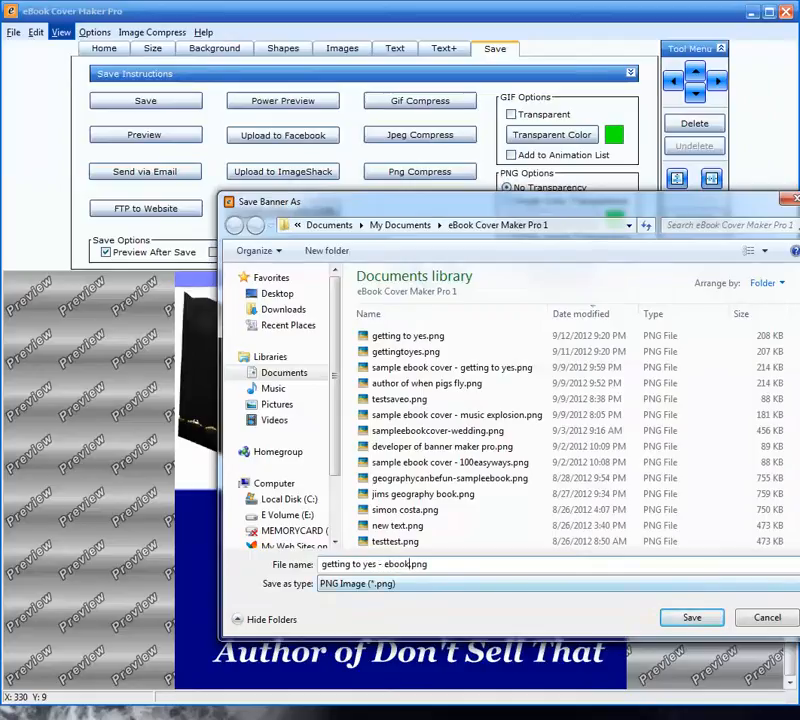
{"action": "left_click", "coordinate": [557, 583]}
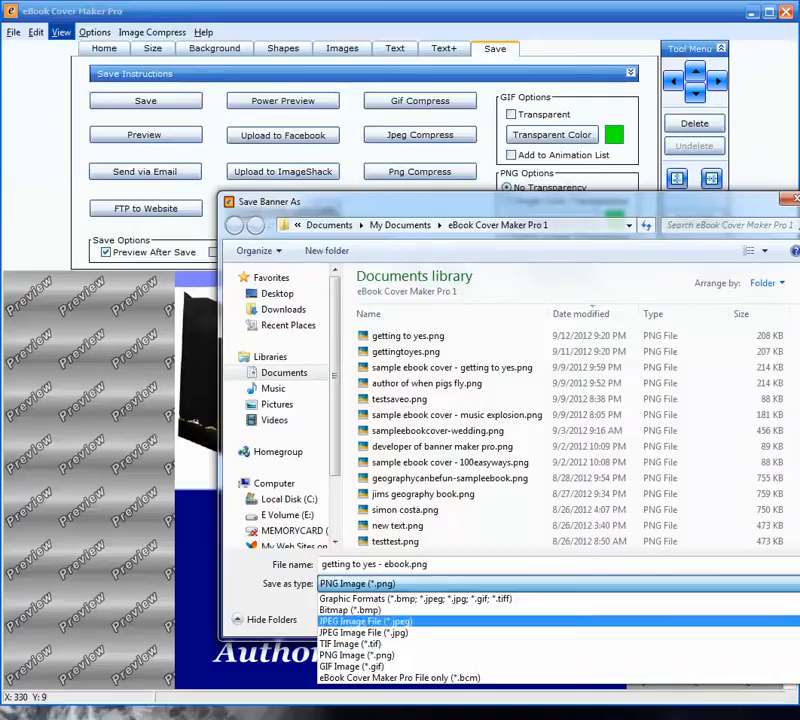
{"action": "left_click", "coordinate": [357, 655]}
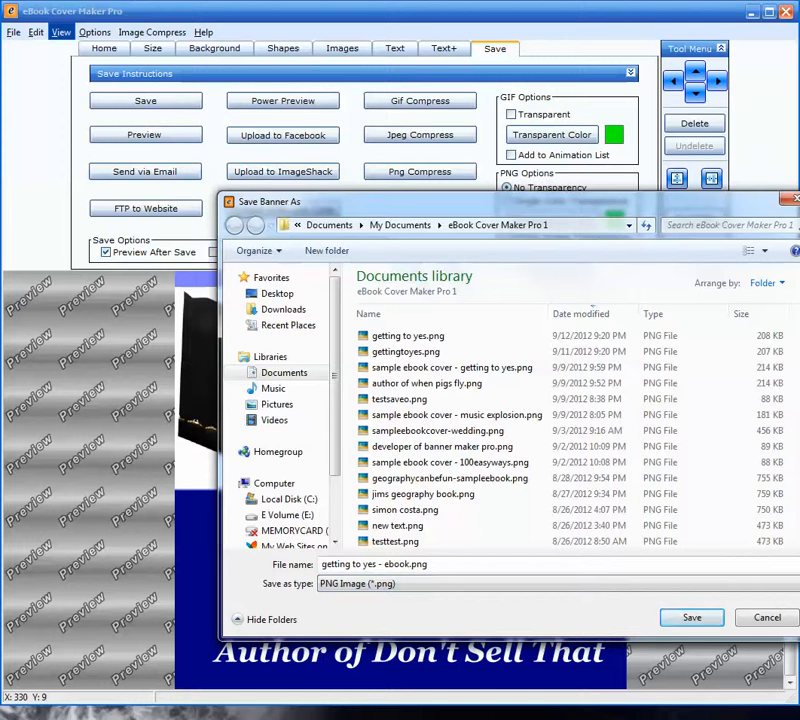
{"action": "left_click", "coordinate": [374, 564]}
{"action": "key", "text": "Return"}
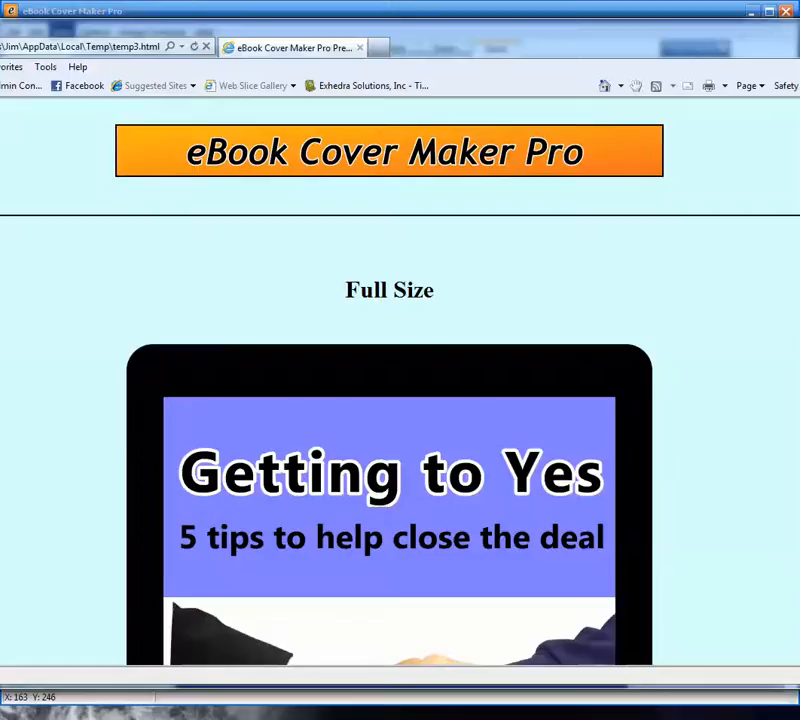
{"action": "scroll", "coordinate": [400, 400], "scroll_direction": "down", "scroll_amount": 3}
{"action": "scroll", "coordinate": [400, 400], "scroll_direction": "down", "scroll_amount": 1}
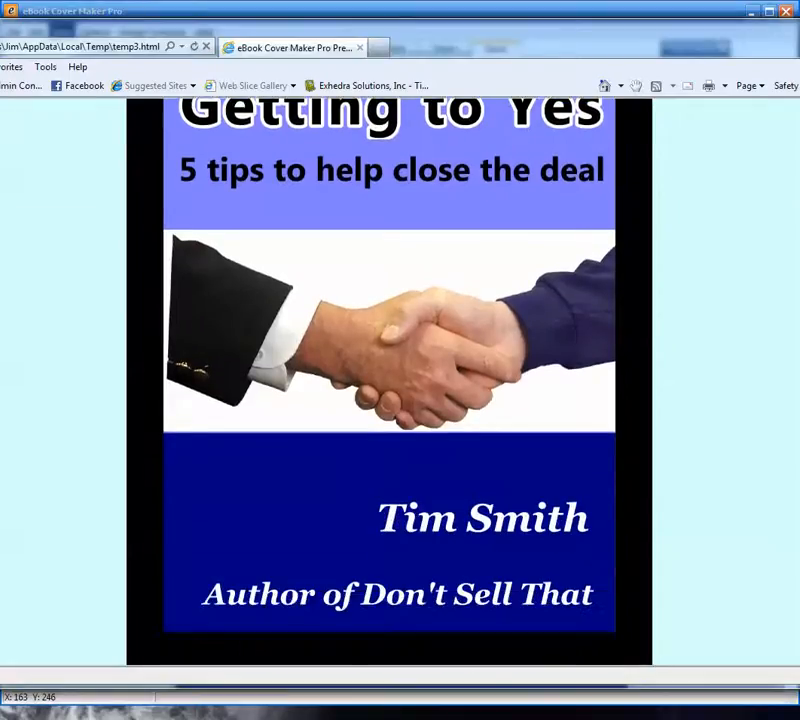